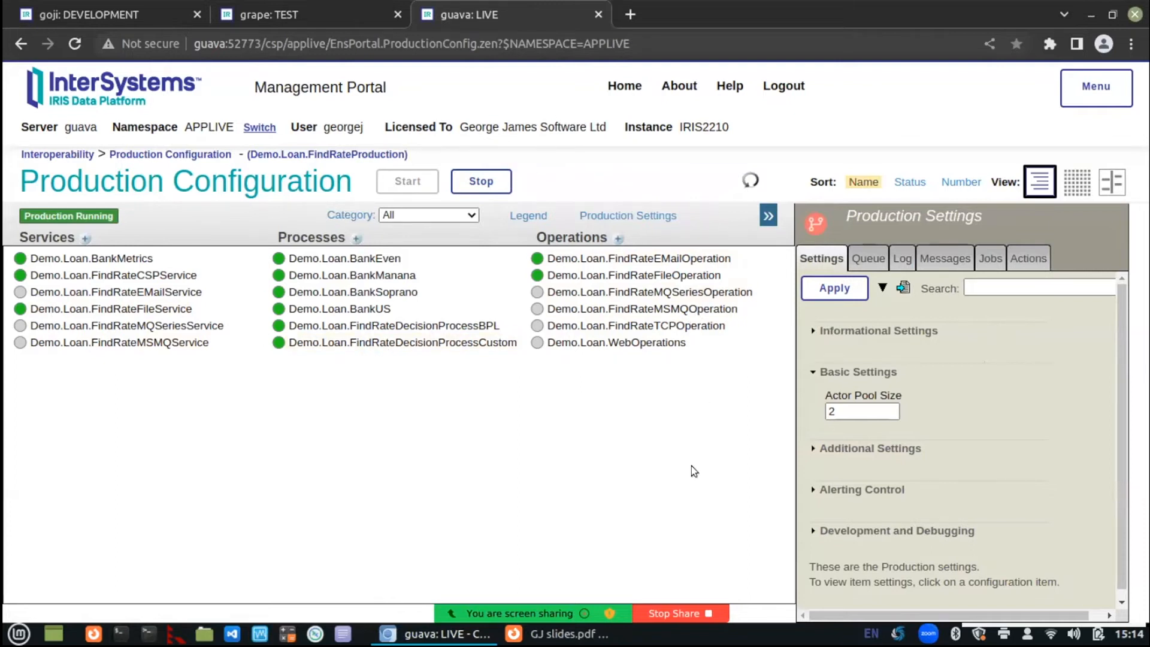
Compare the Test and Development productions and examine the settings of the NatWest, EMail and File services in Development
left_click(269, 14)
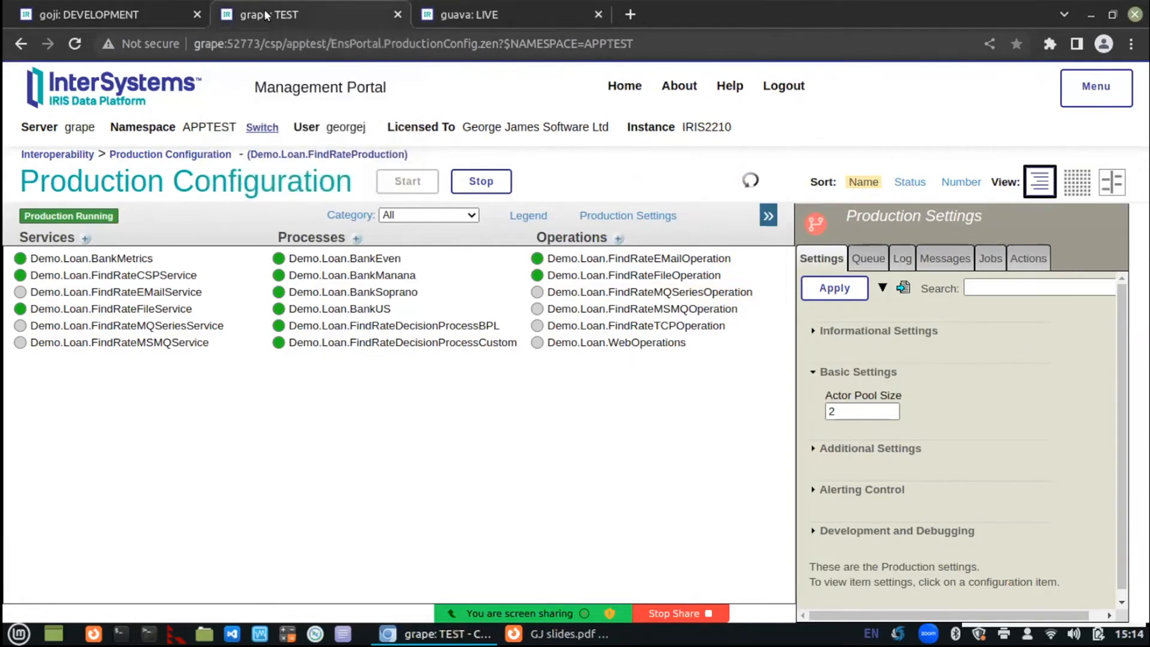
left_click(81, 13)
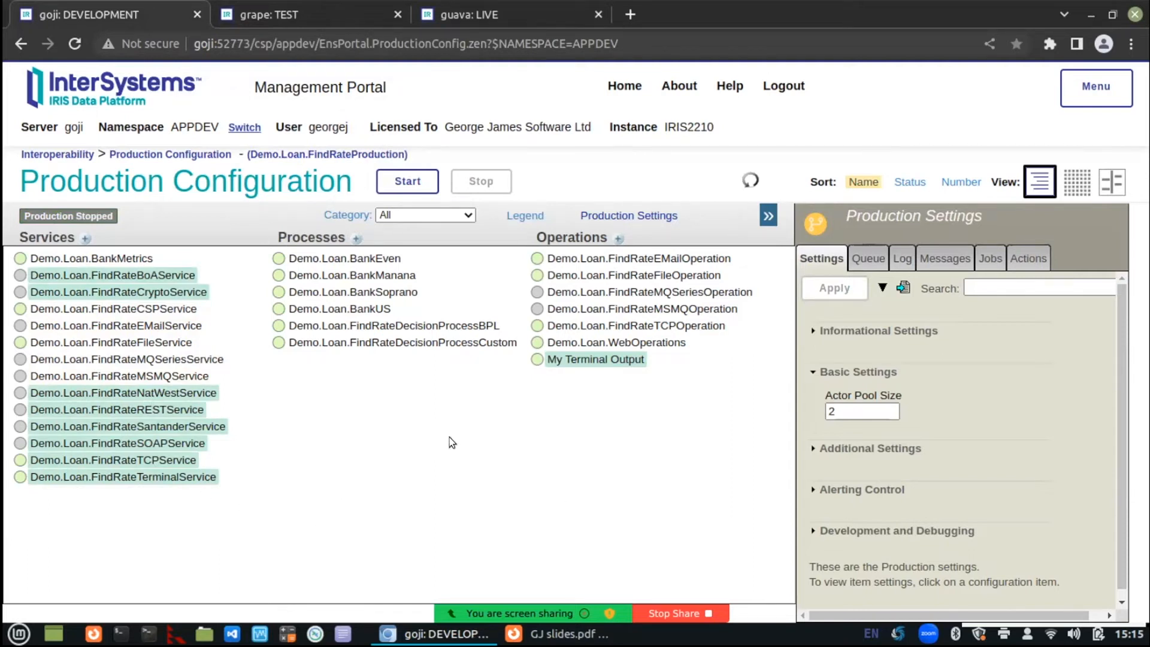
left_click(118, 392)
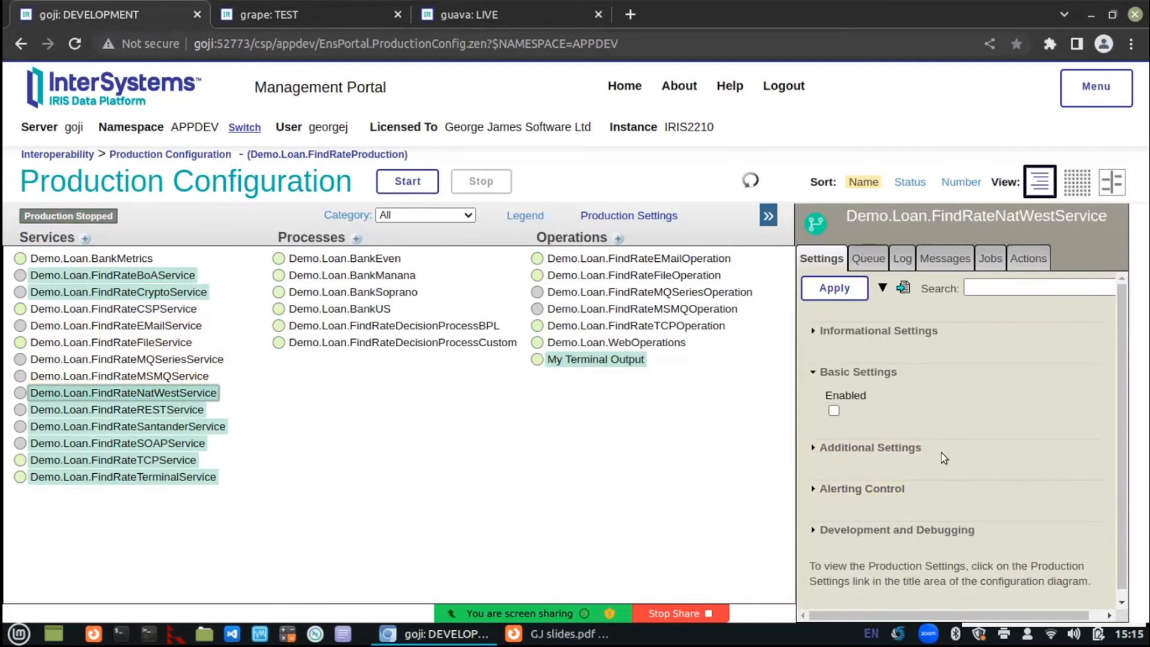
left_click(131, 325)
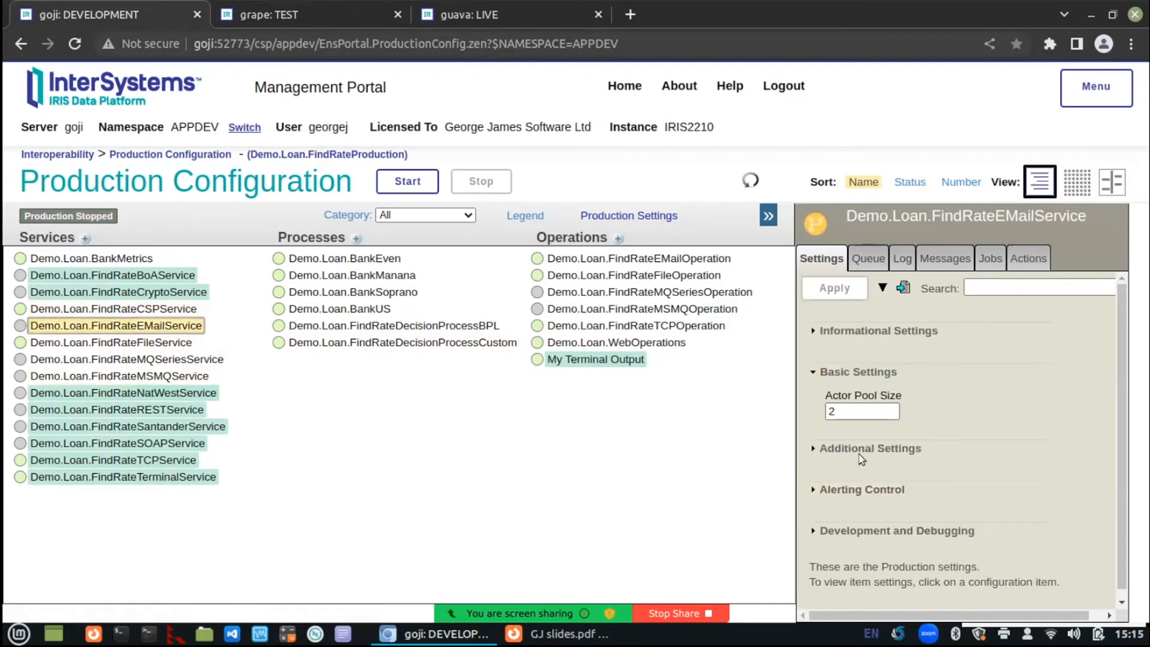
left_click(810, 451)
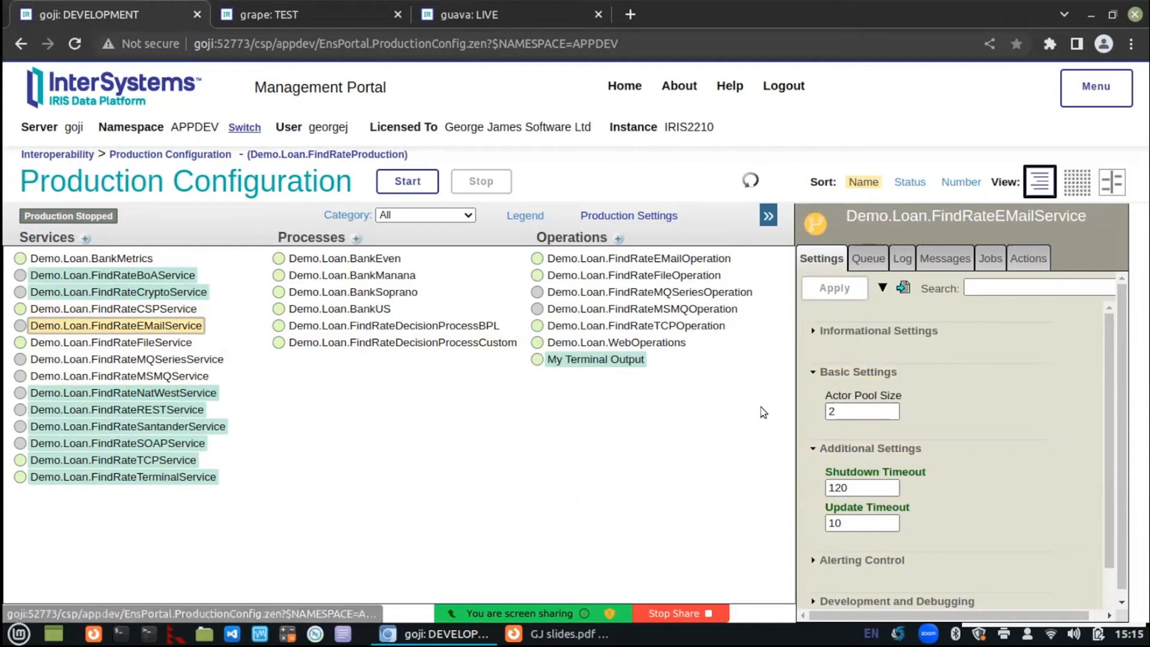
left_click(117, 340)
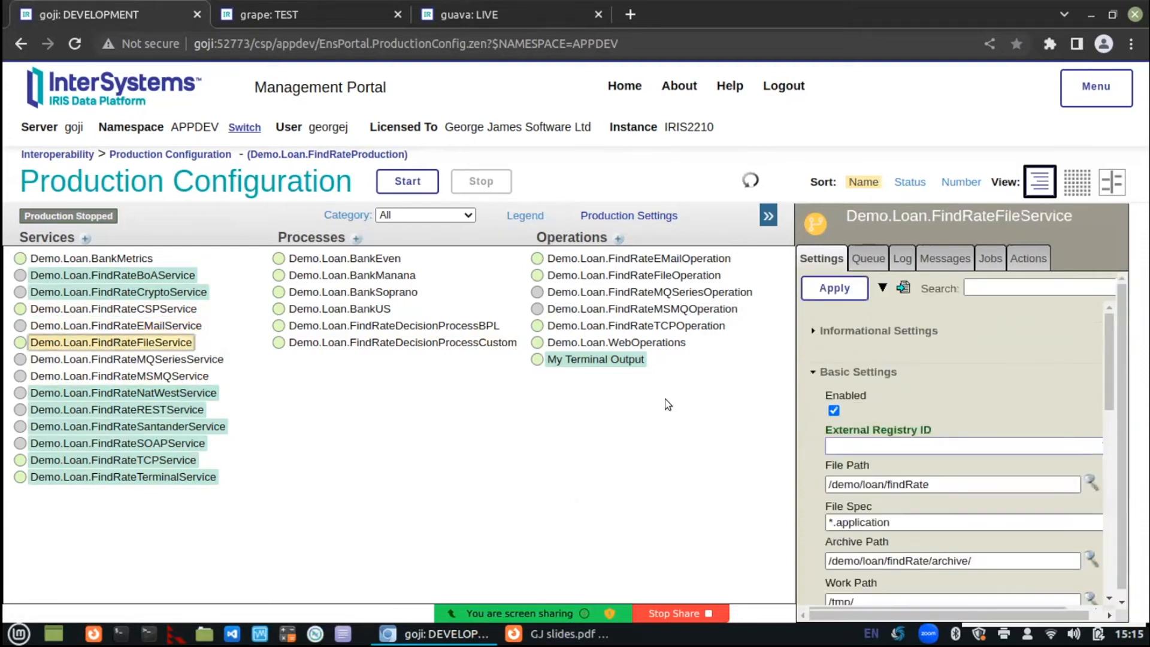
scroll(936, 384, "down", 1)
left_click(952, 443)
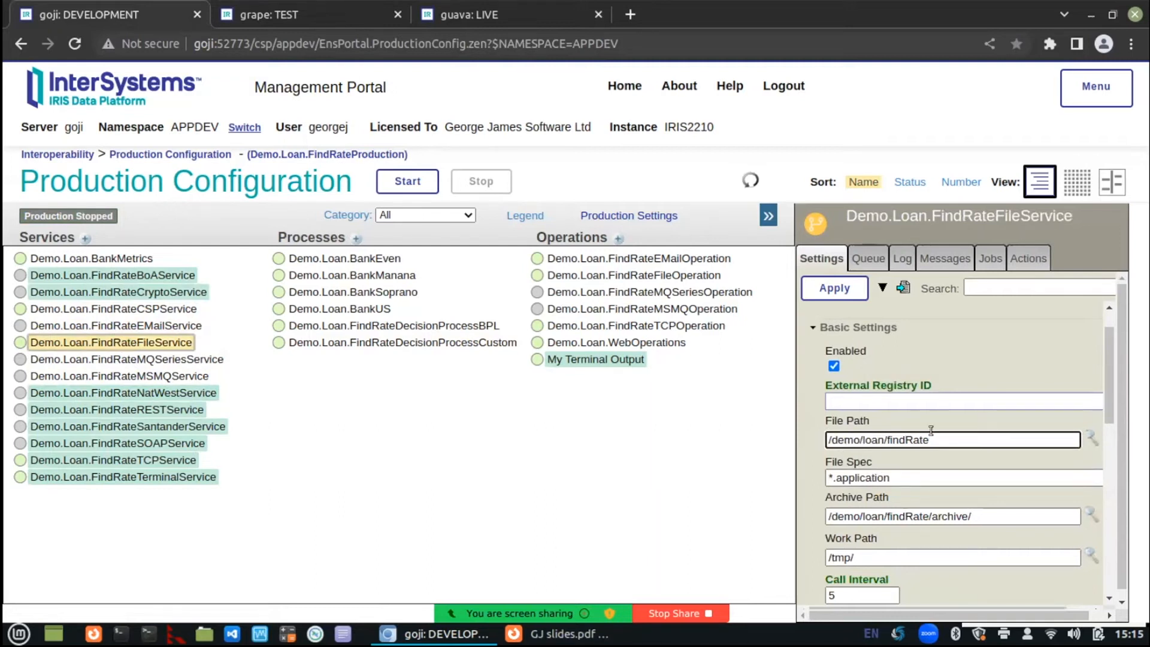
left_click(507, 467)
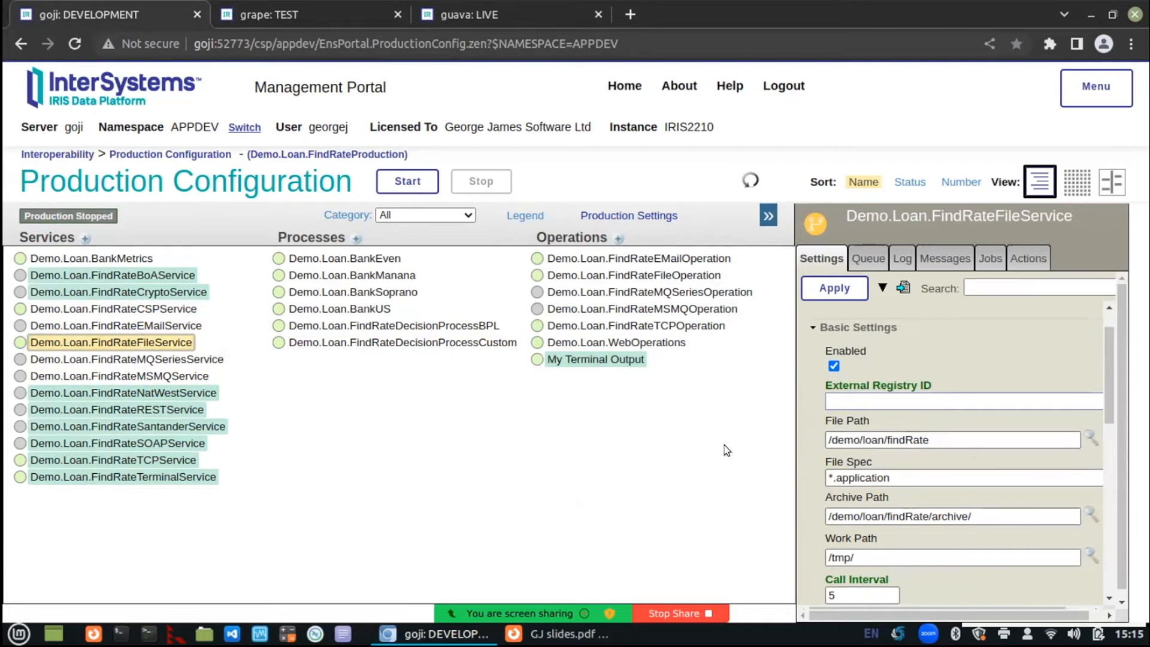
Compare the source control status of Demo.Loan.FindRateFileService and Demo.Loan.FindRateNatWestService in Development
left_click(121, 346)
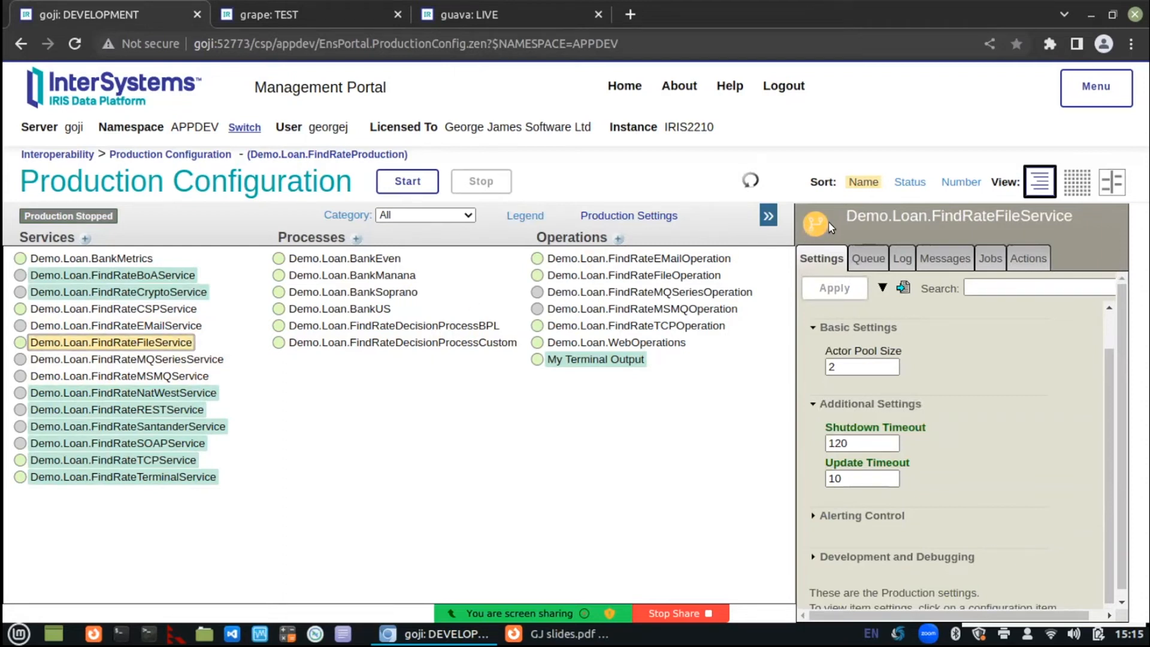
mouse_move(822, 230)
left_click(86, 389)
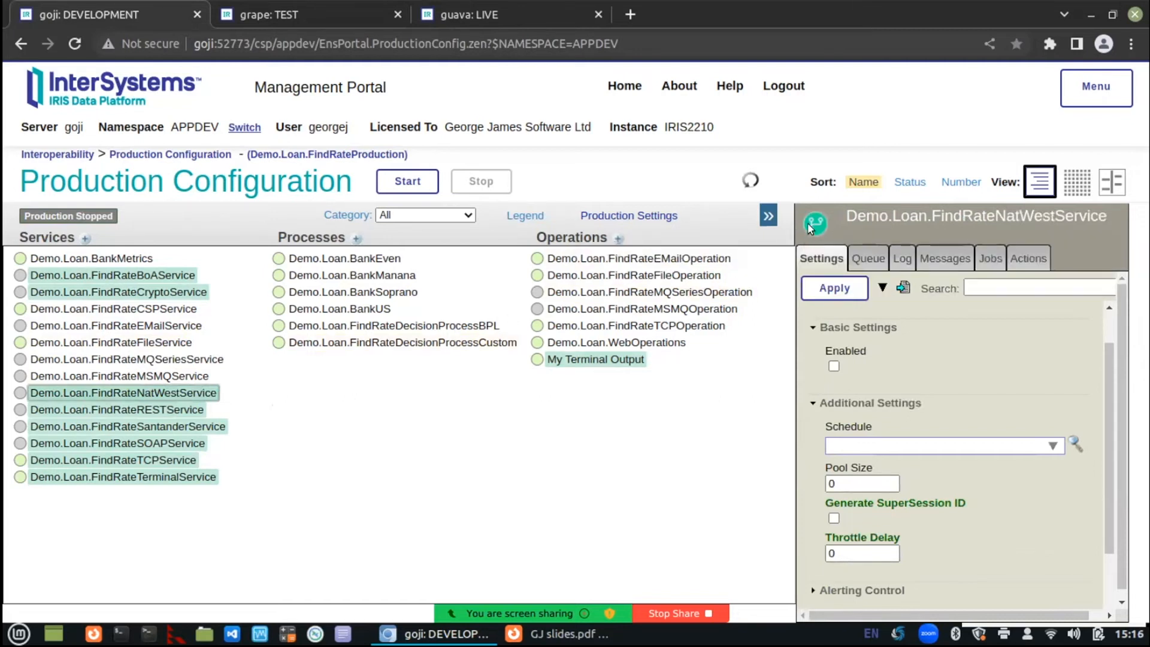
mouse_move(811, 228)
Check out Demo.Loan.FindRateFileService from Repository to AppDev under change request D121353 - directory does not exist
left_click(148, 342)
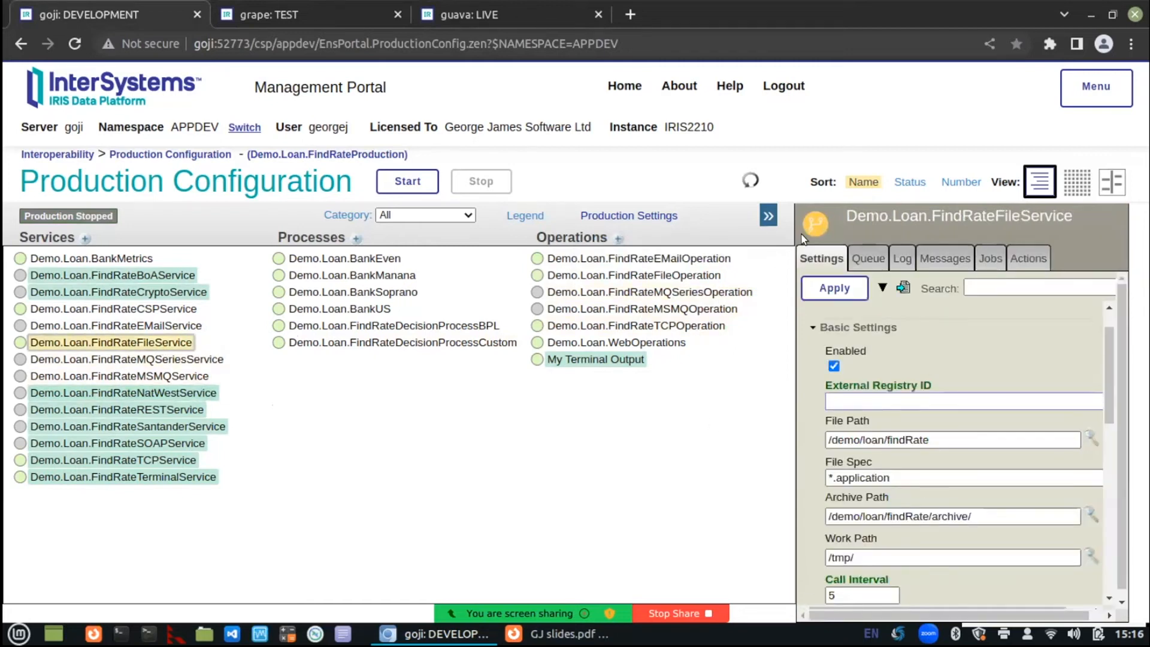
left_click(814, 225)
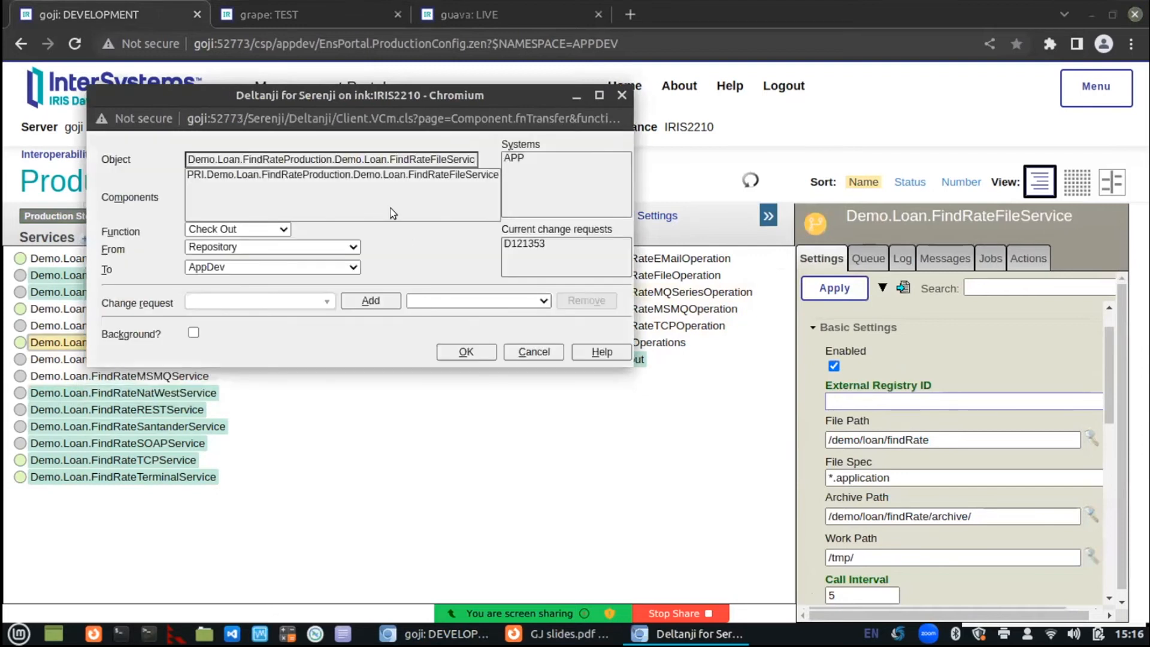
left_click(322, 303)
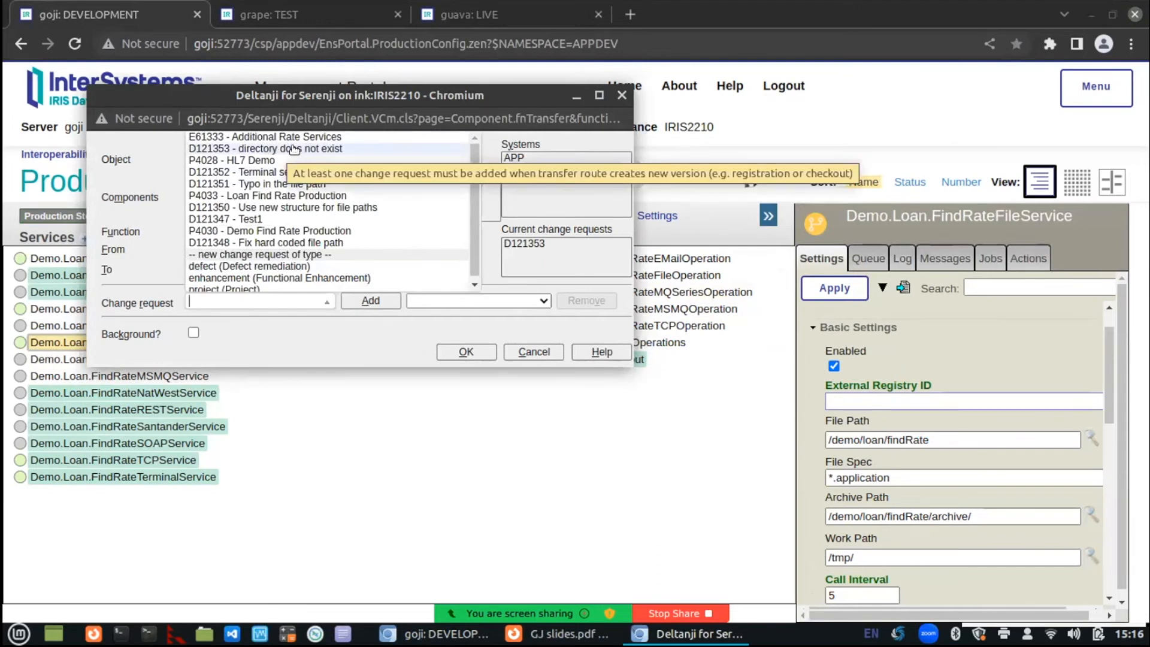
left_click(293, 150)
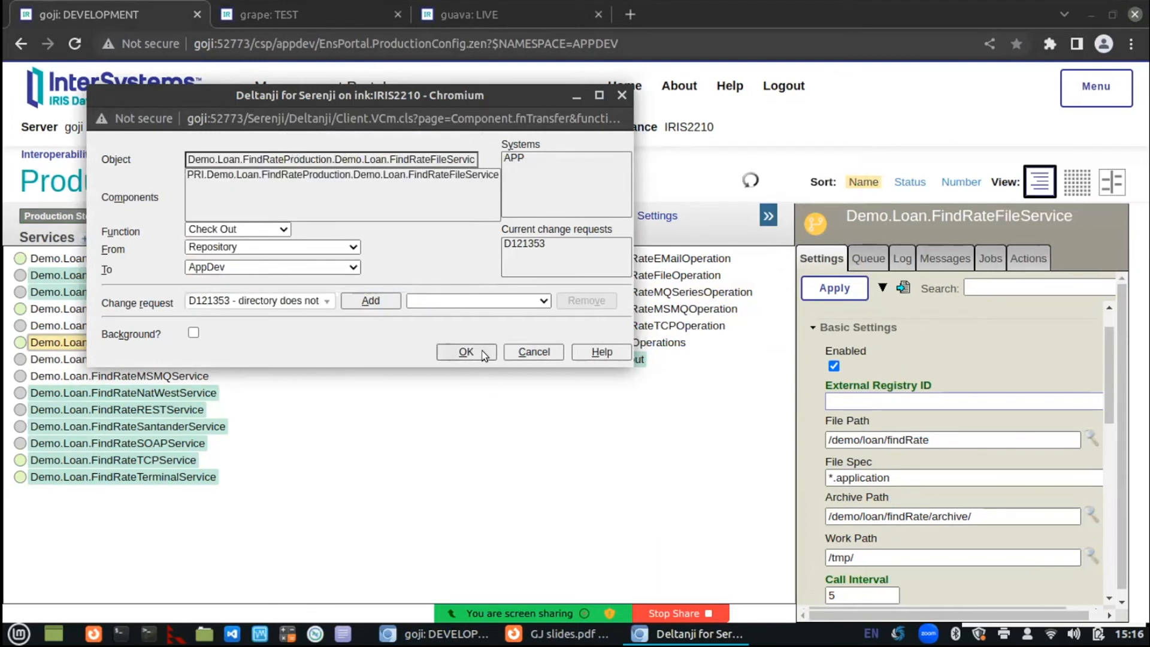
left_click(457, 354)
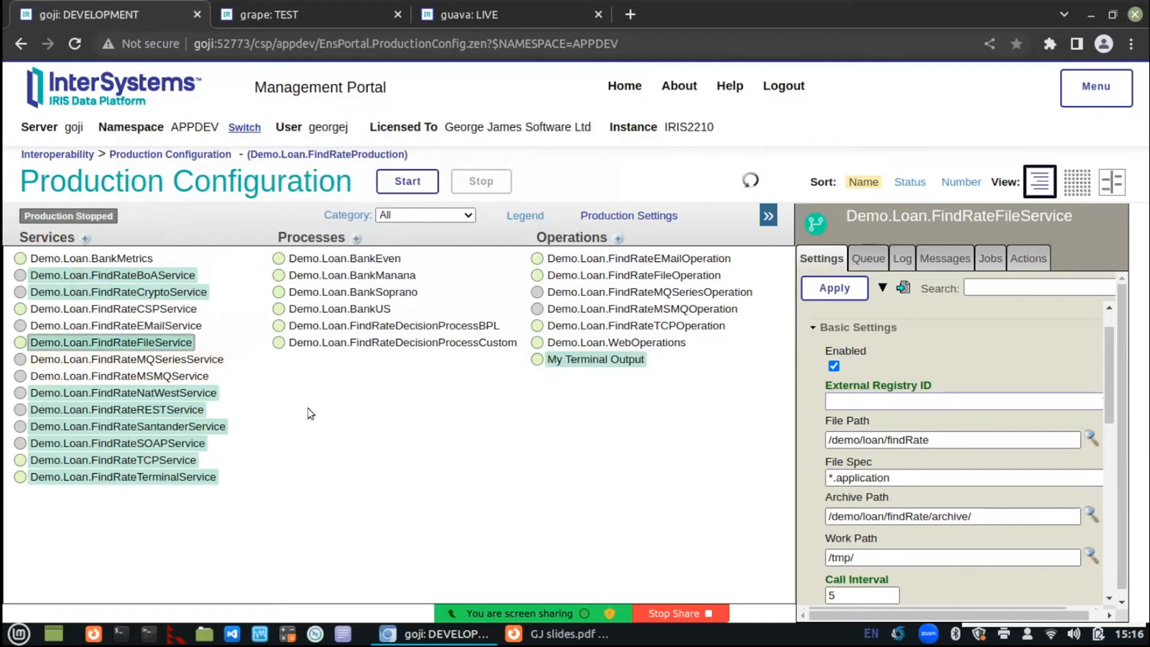
Try editing the File Path of Demo.Loan.FindRateFileService, restore it to /demo/loan/findRate and apply the settings
left_click(952, 434)
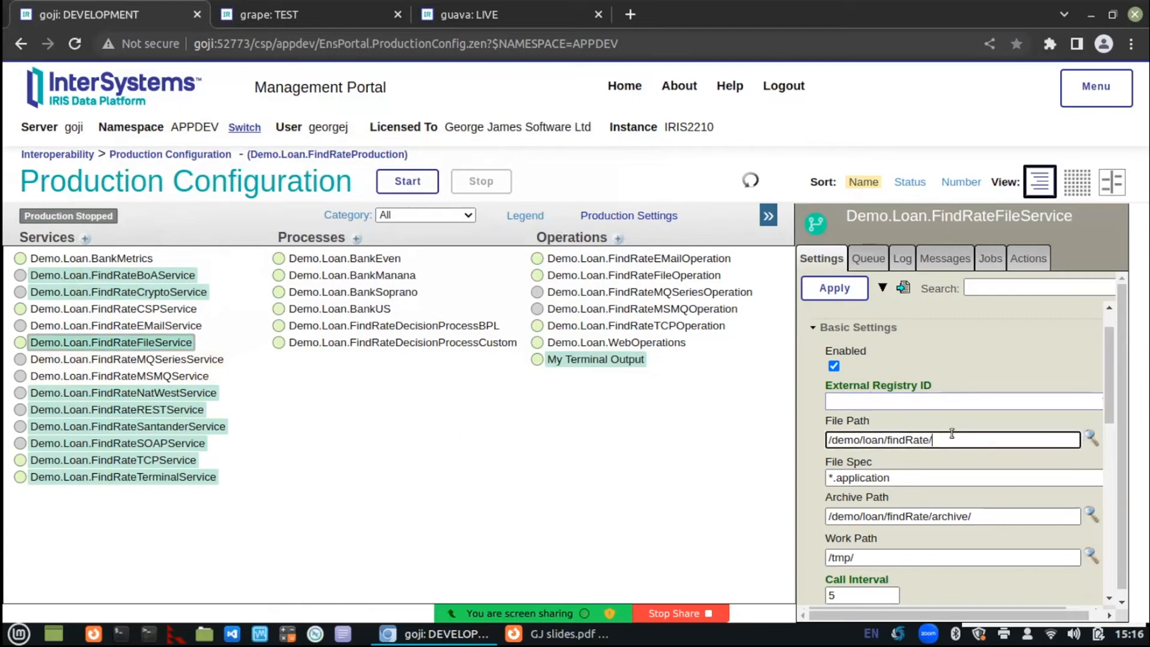
type("sasdsad")
key("BackSpace")
key("BackSpace")
key("BackSpace")
key("BackSpace")
key("BackSpace")
key("BackSpace")
left_click(681, 447)
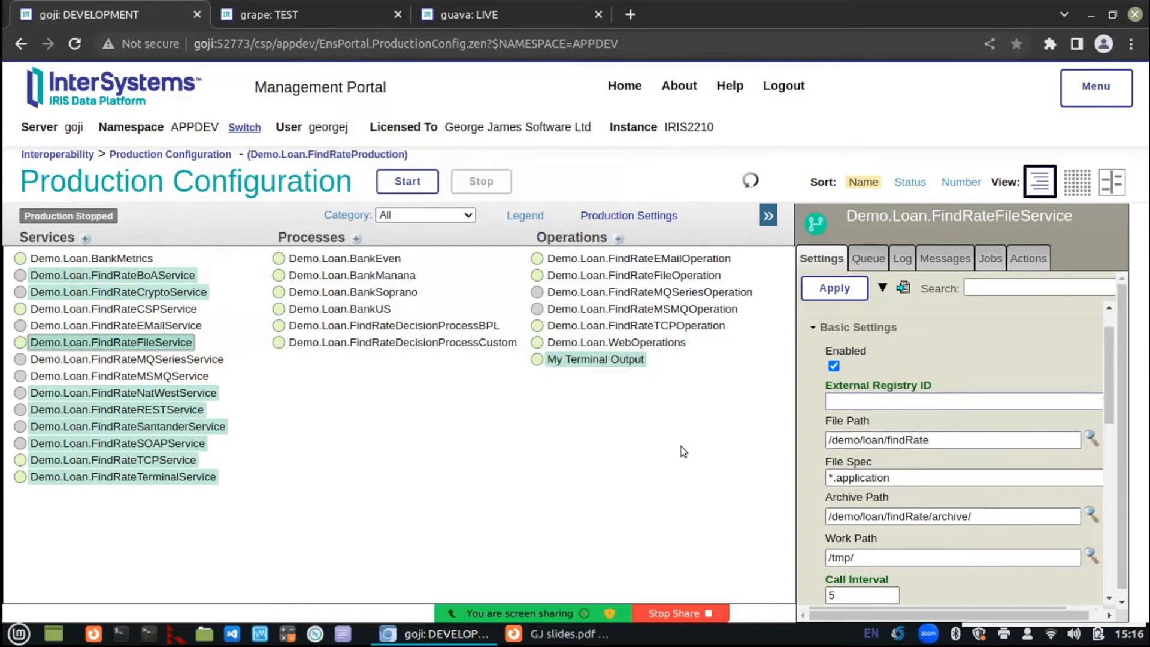
left_click(826, 292)
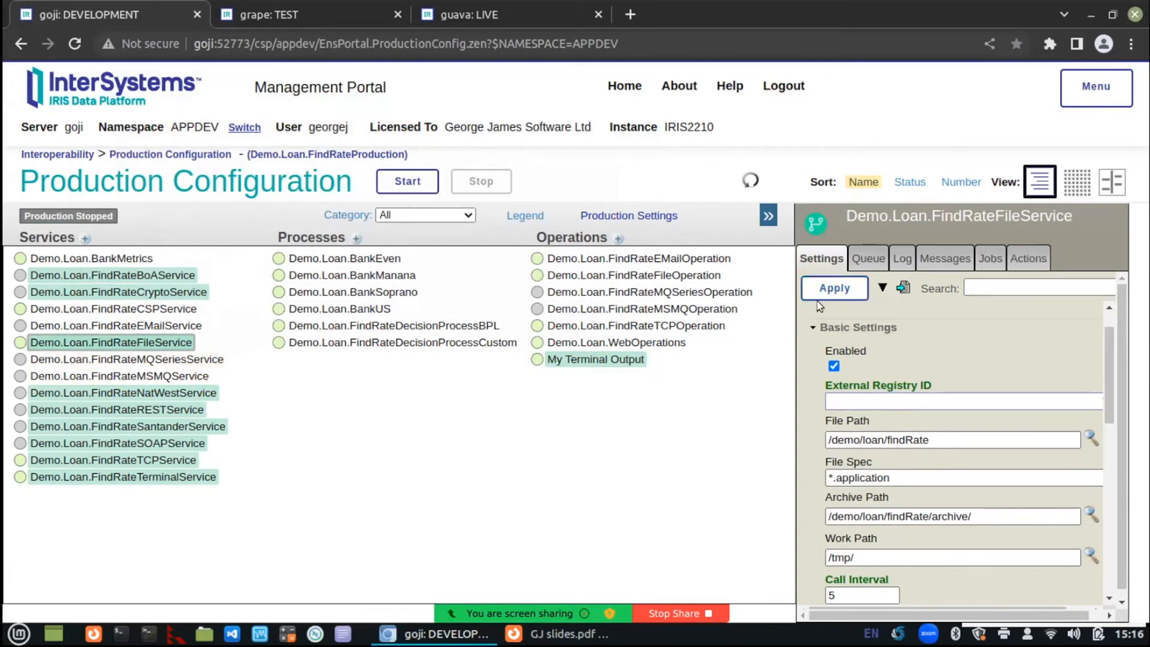
left_click(848, 291)
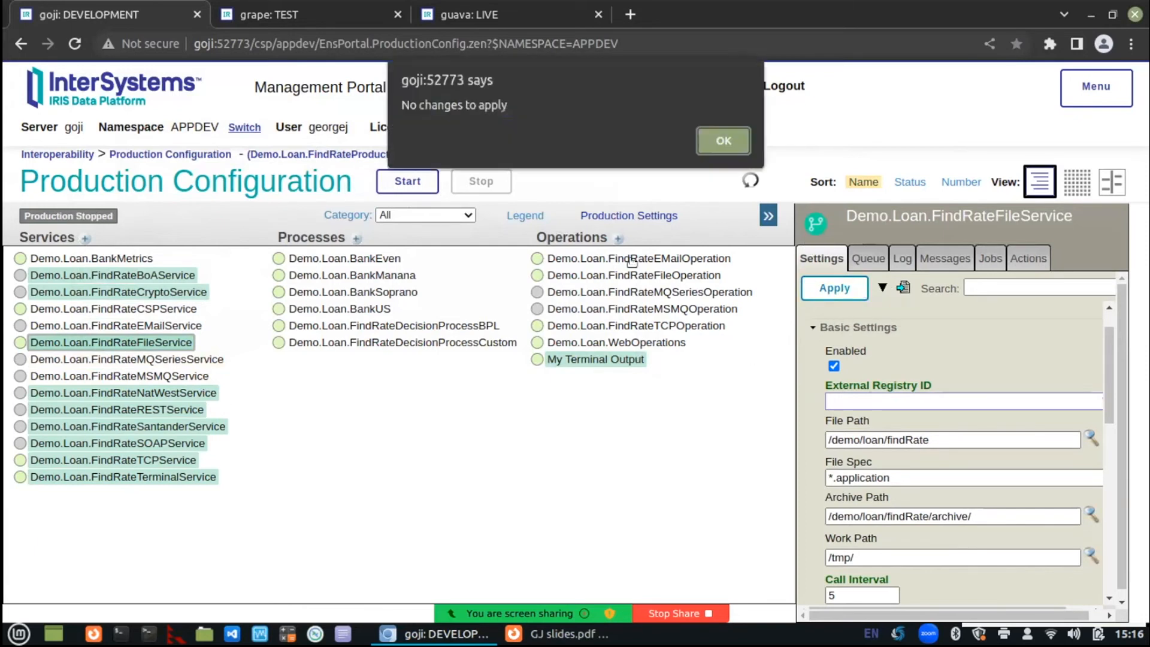
left_click(732, 139)
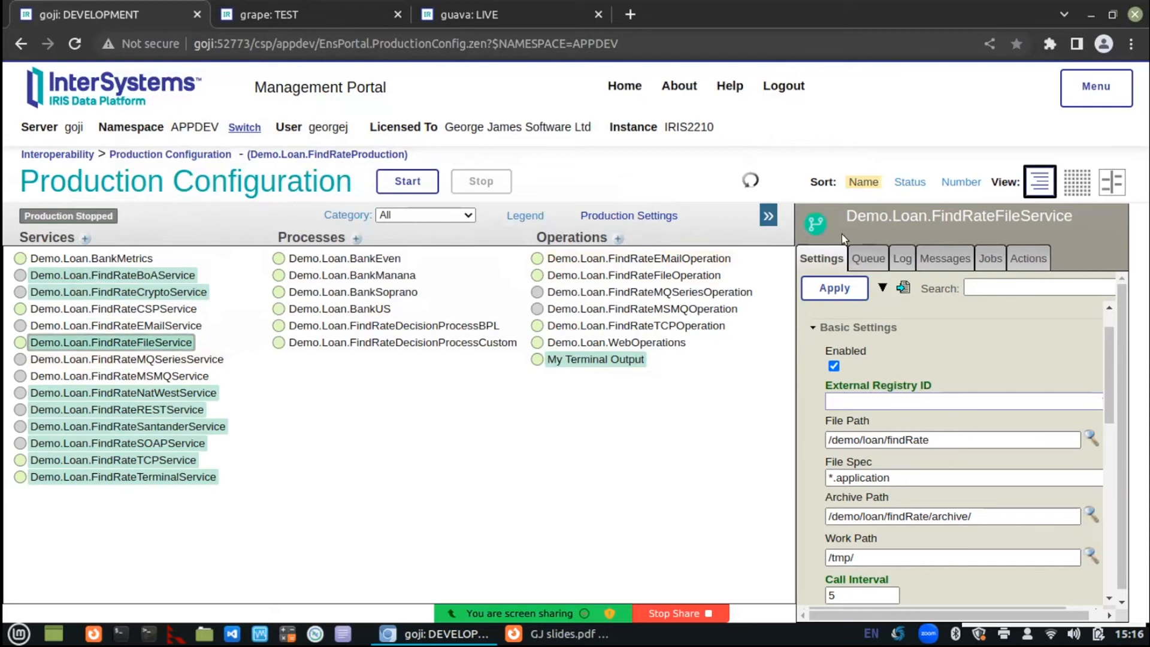
Transfer Demo.Loan.FindRateFileService from AppDev to AppTest with the Test function and view the Test production
left_click(814, 220)
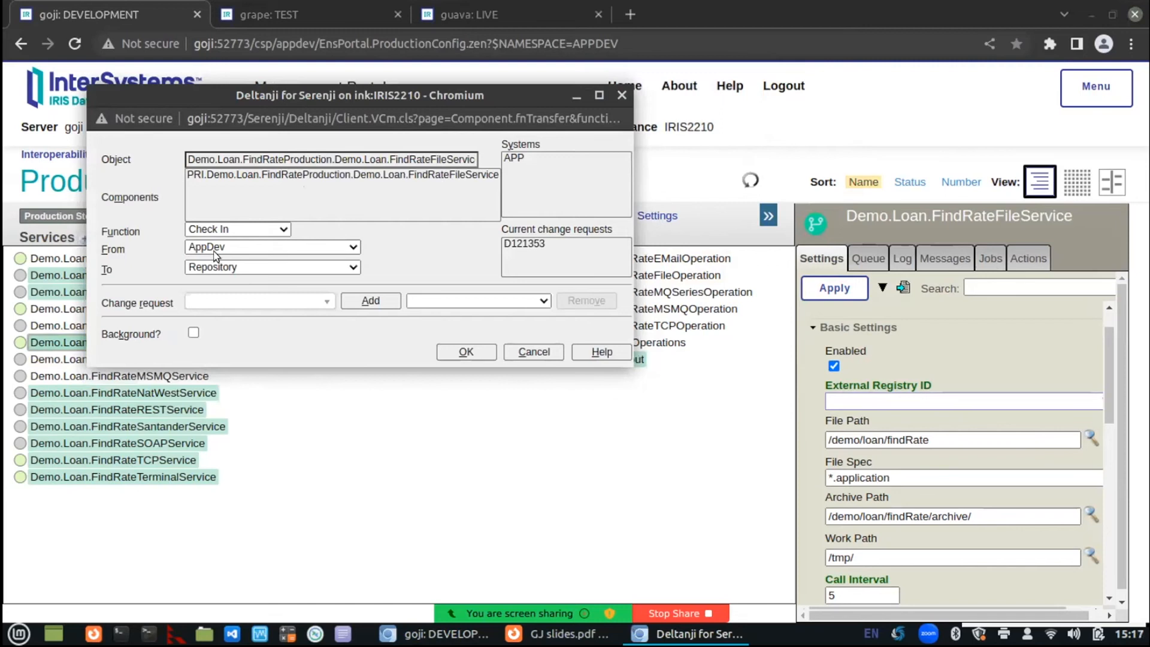
left_click(254, 232)
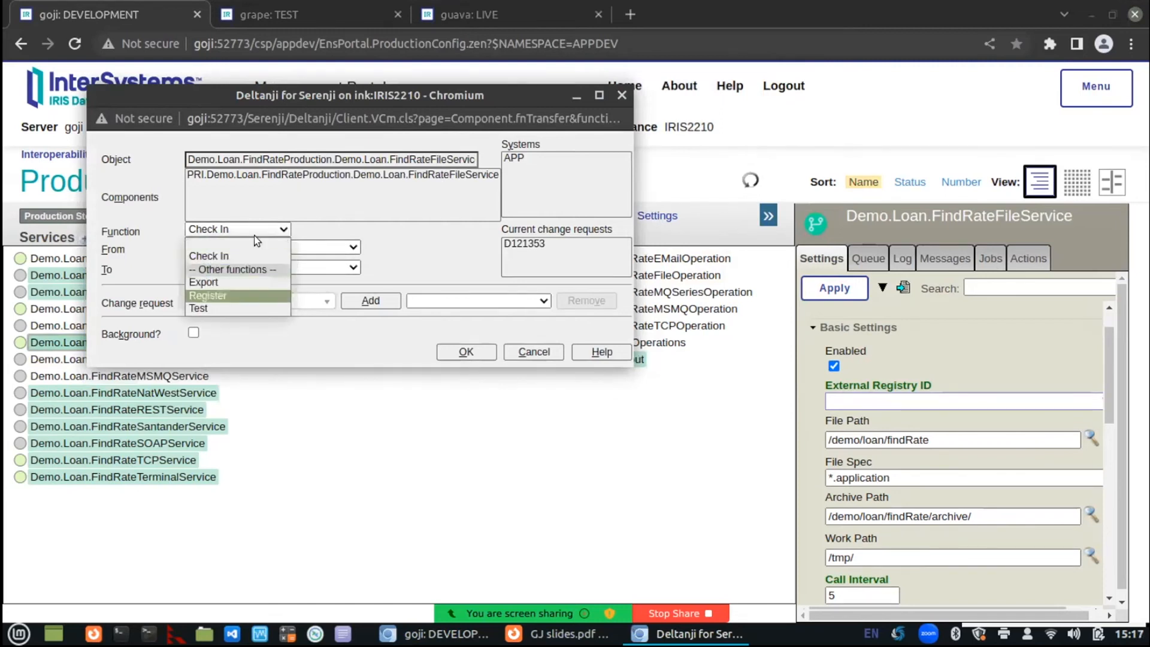
left_click(226, 307)
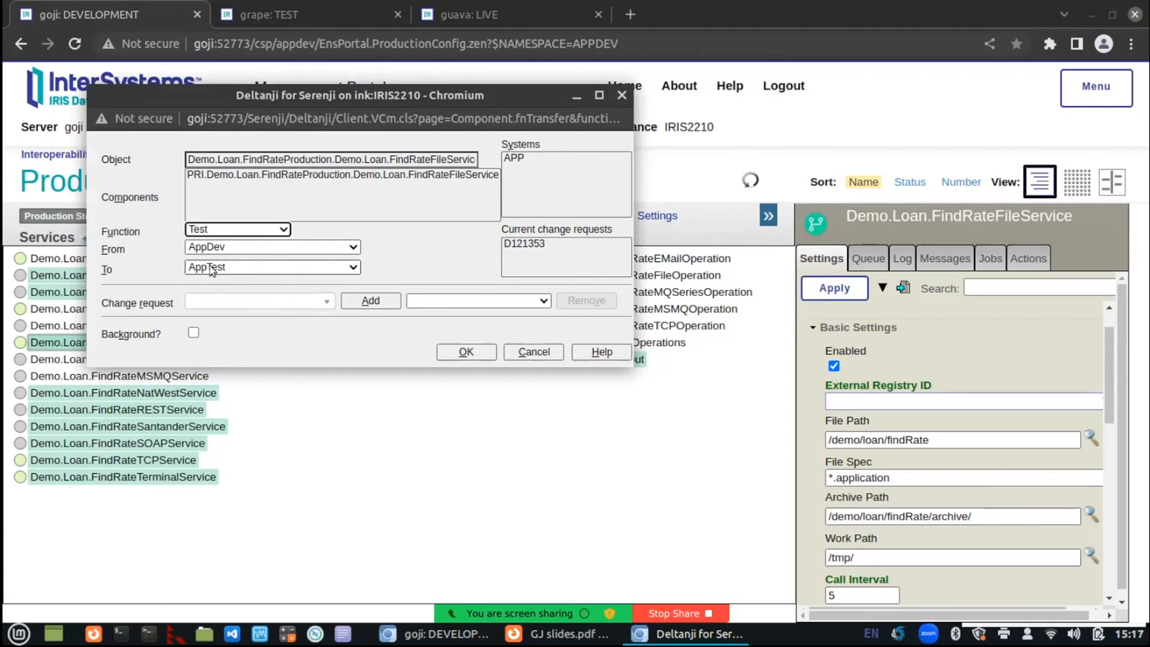
left_click(467, 353)
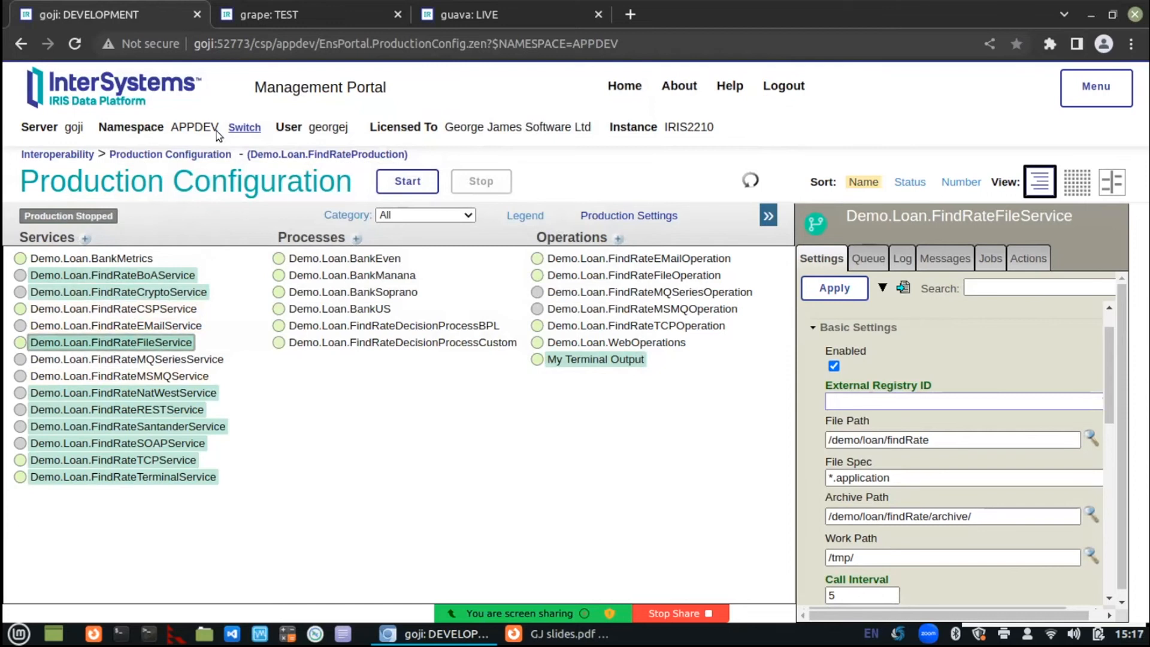
left_click(290, 14)
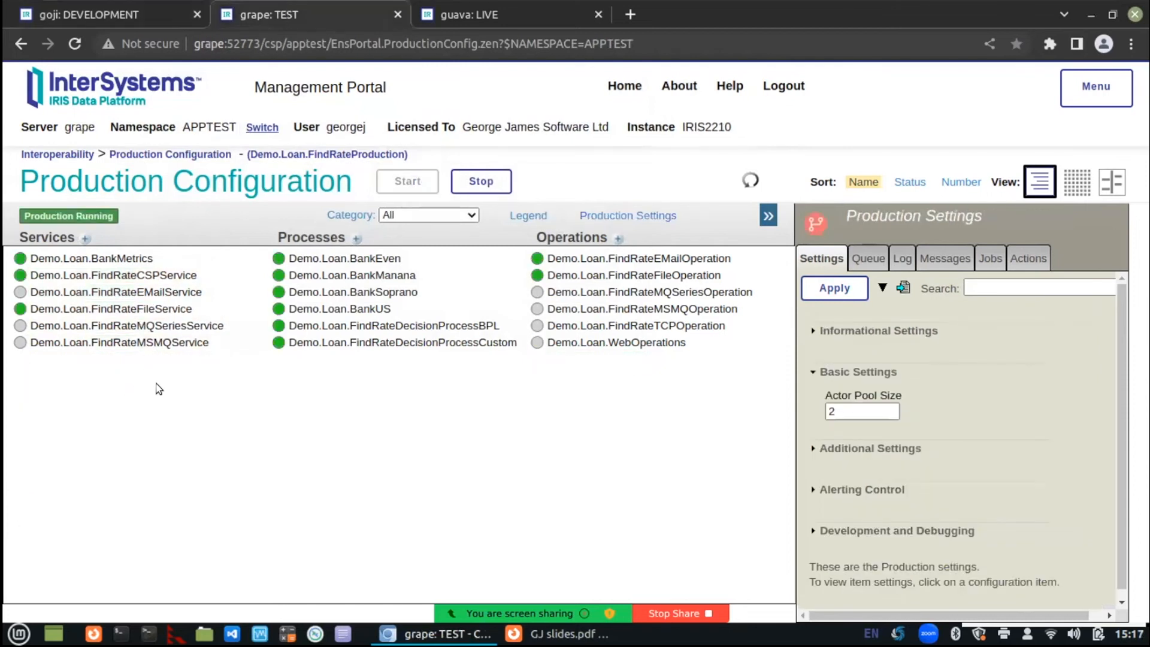
Transfer Demo.Loan.FindRateNatWestService from AppDev to AppTest with the Test function and refresh the Test production
left_click(105, 18)
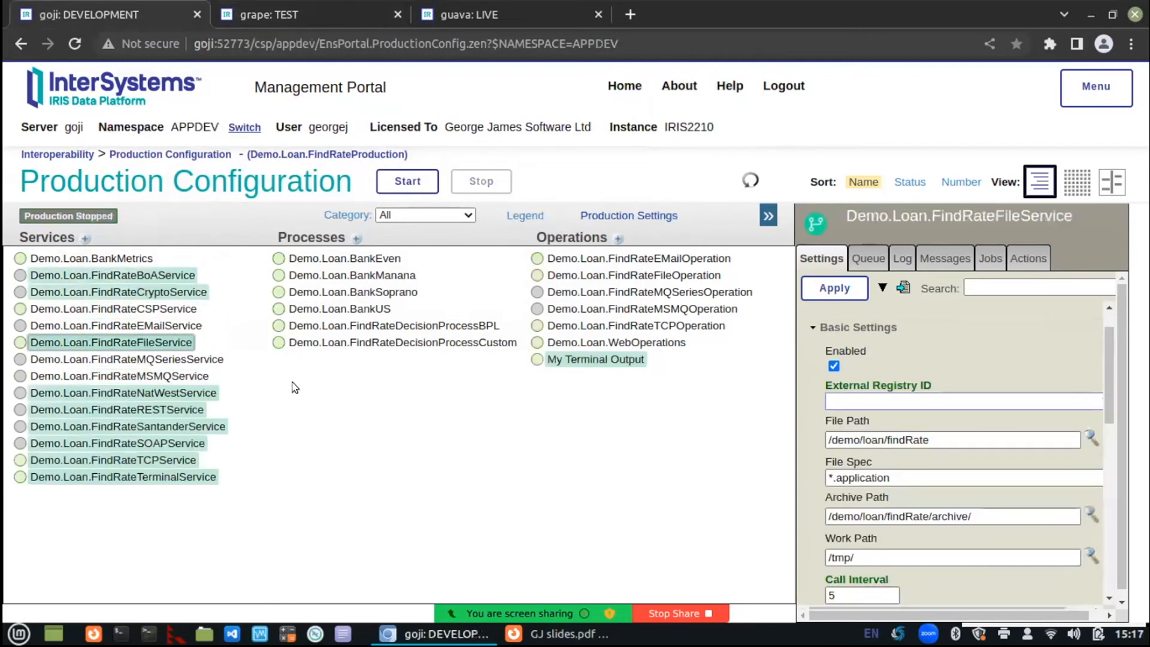
left_click(119, 394)
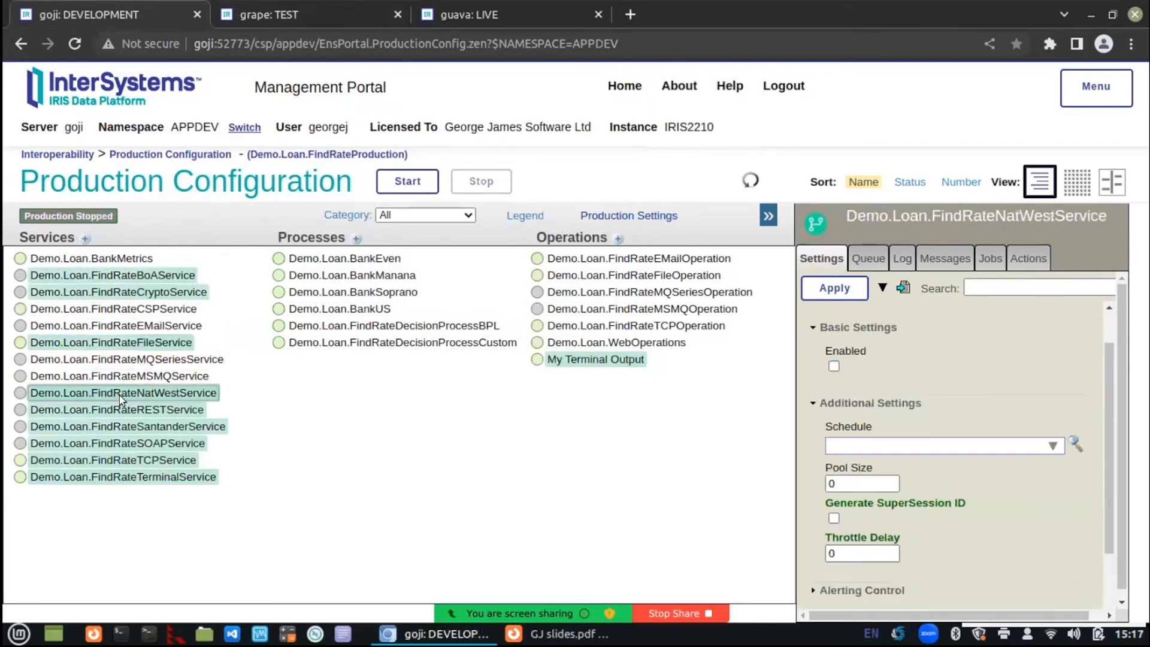
left_click(814, 226)
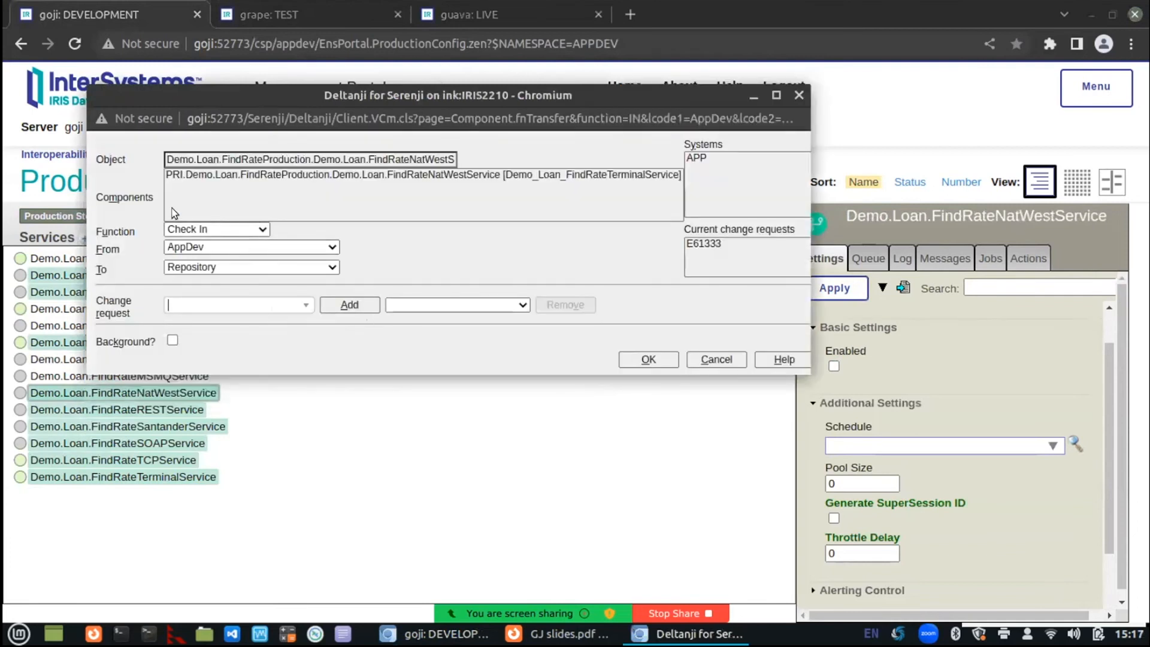
left_click(204, 229)
key("Escape")
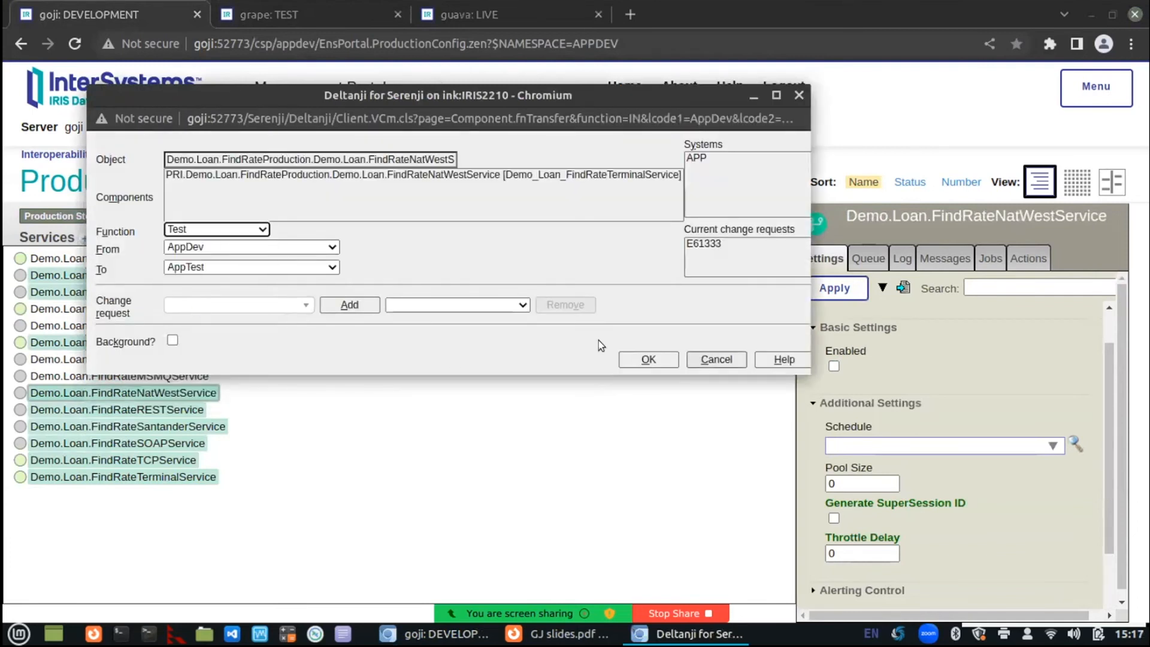
left_click(626, 360)
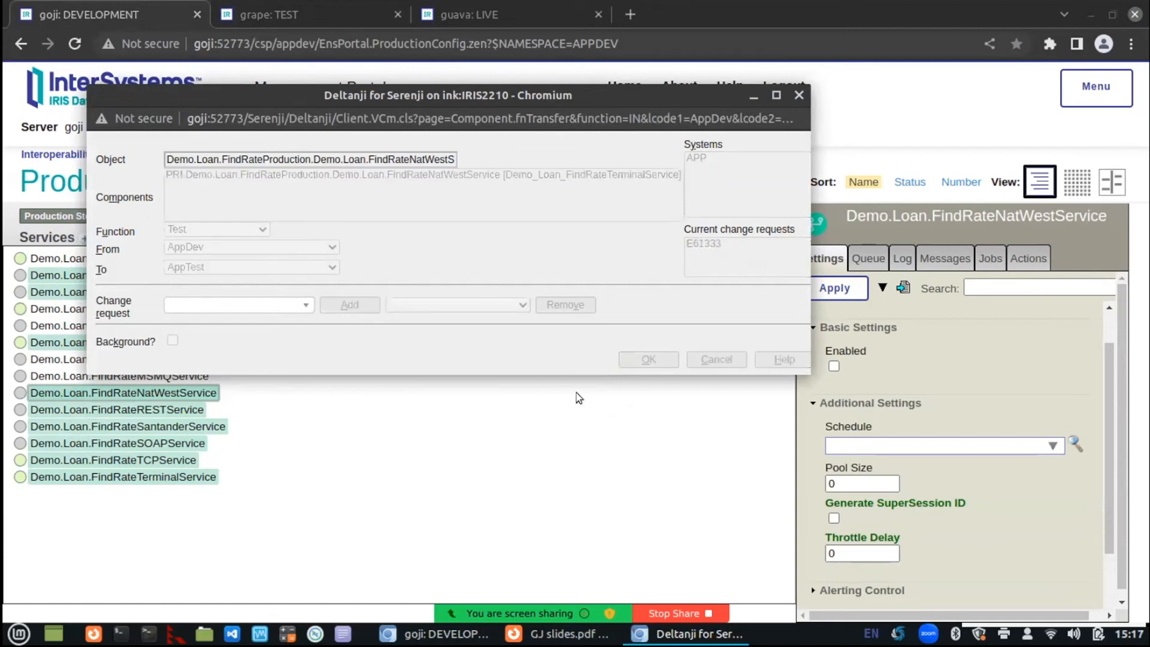
left_click(250, 16)
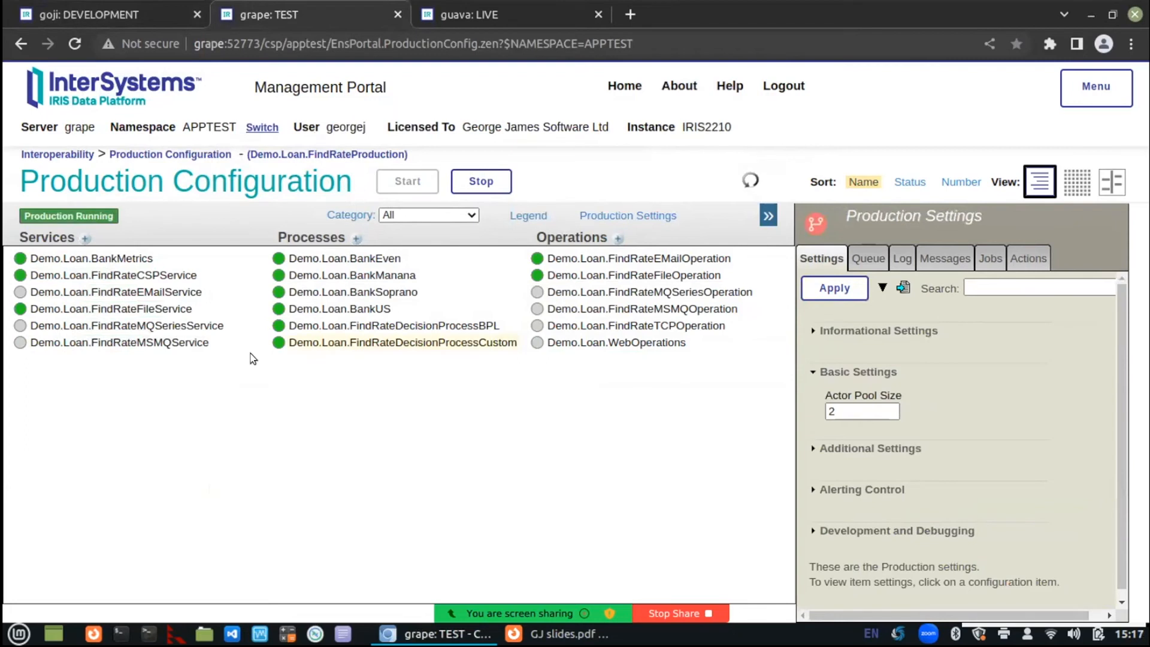
left_click(751, 181)
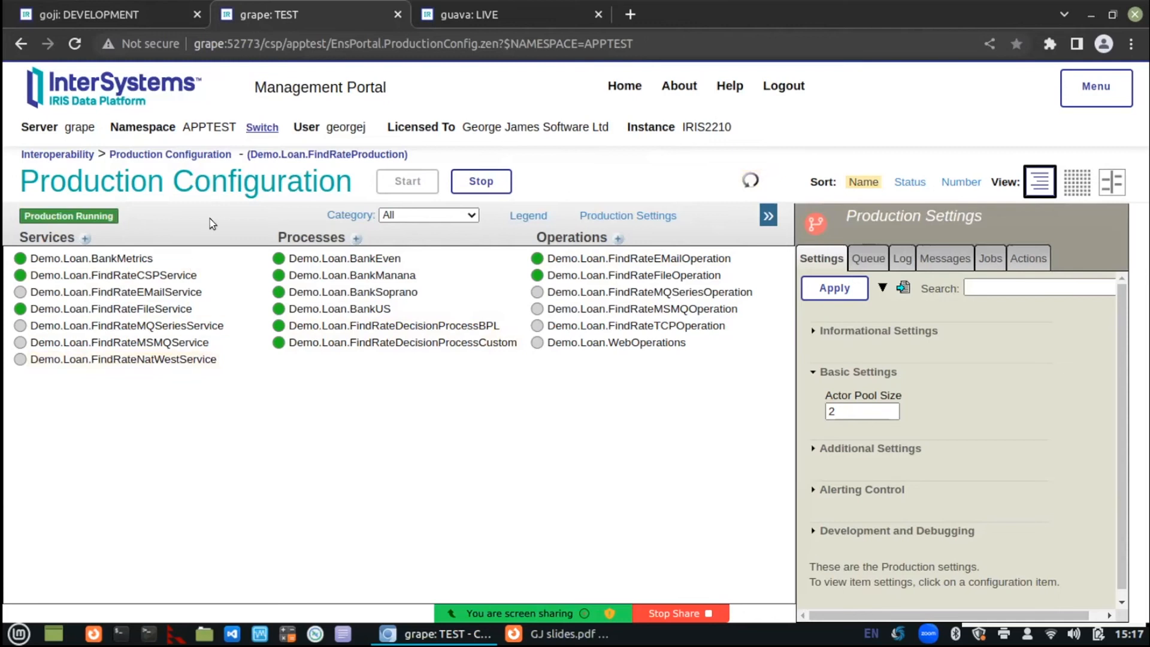
Check in Demo.Loan.FindRateNatWestService from AppDev to Repository in the Development production
left_click(131, 15)
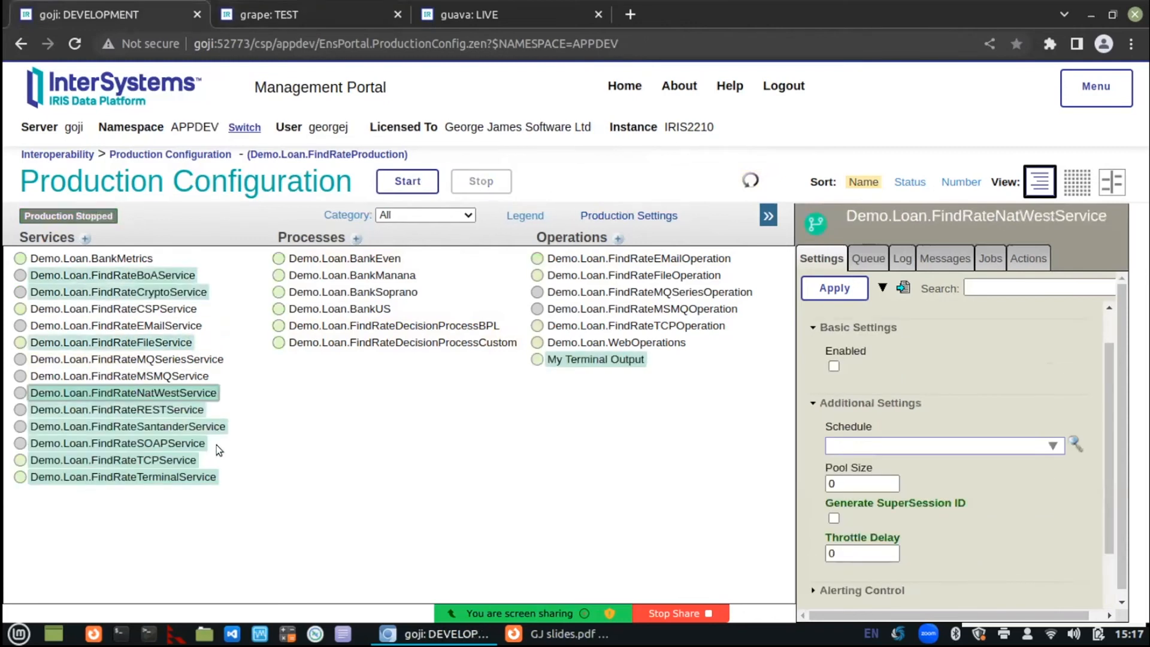
mouse_move(814, 228)
left_click(813, 226)
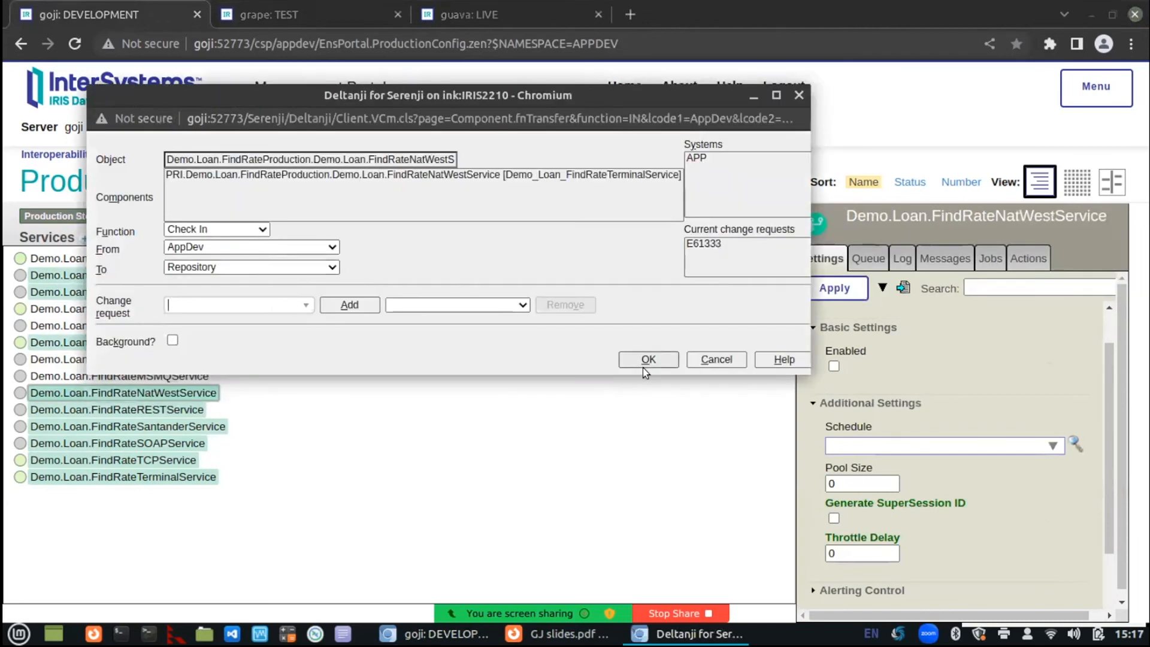
left_click(649, 360)
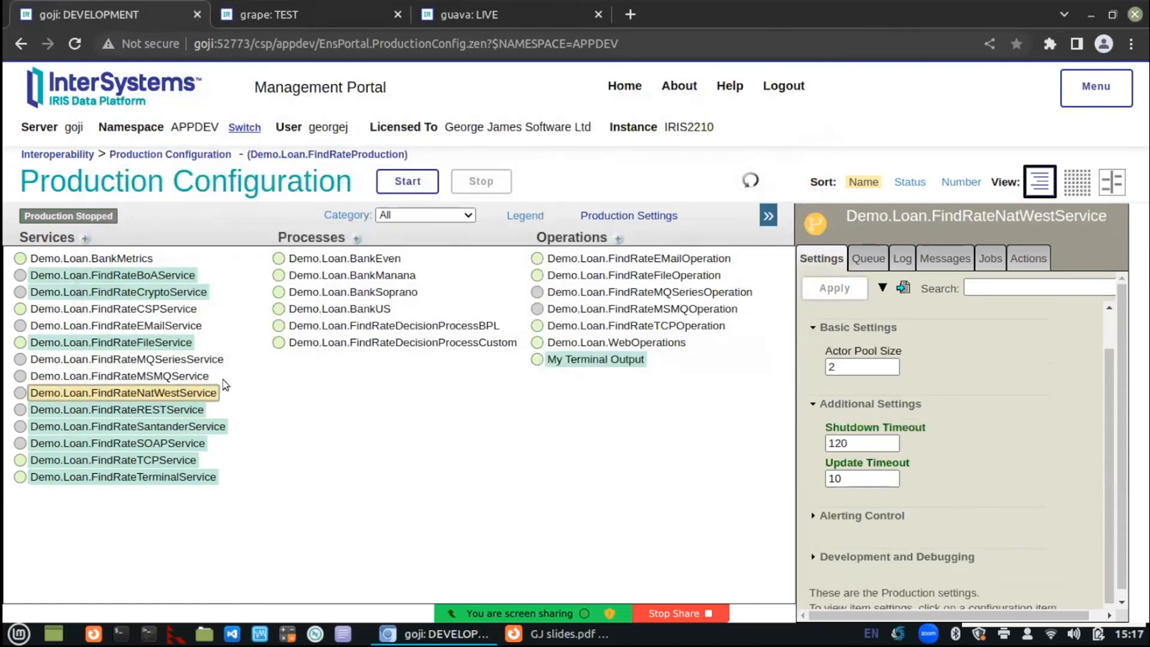
Deploy Demo.Loan.FindRateNatWestService from Repository to AppLive using the Deploy function in the Development production
left_click(203, 376)
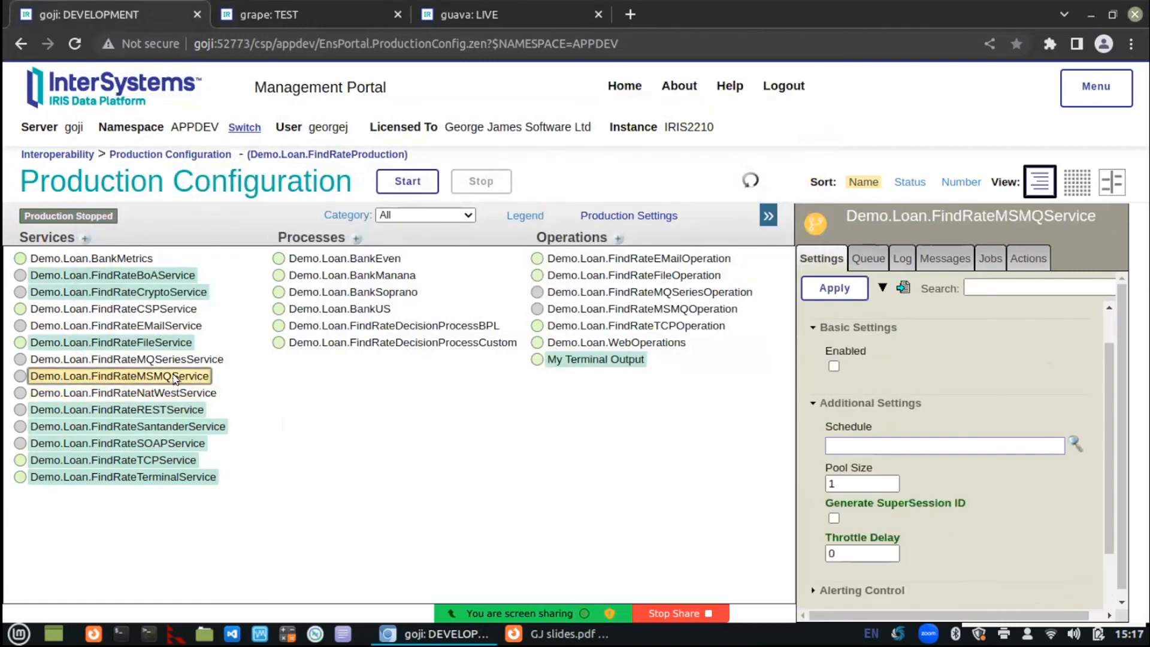
left_click(151, 394)
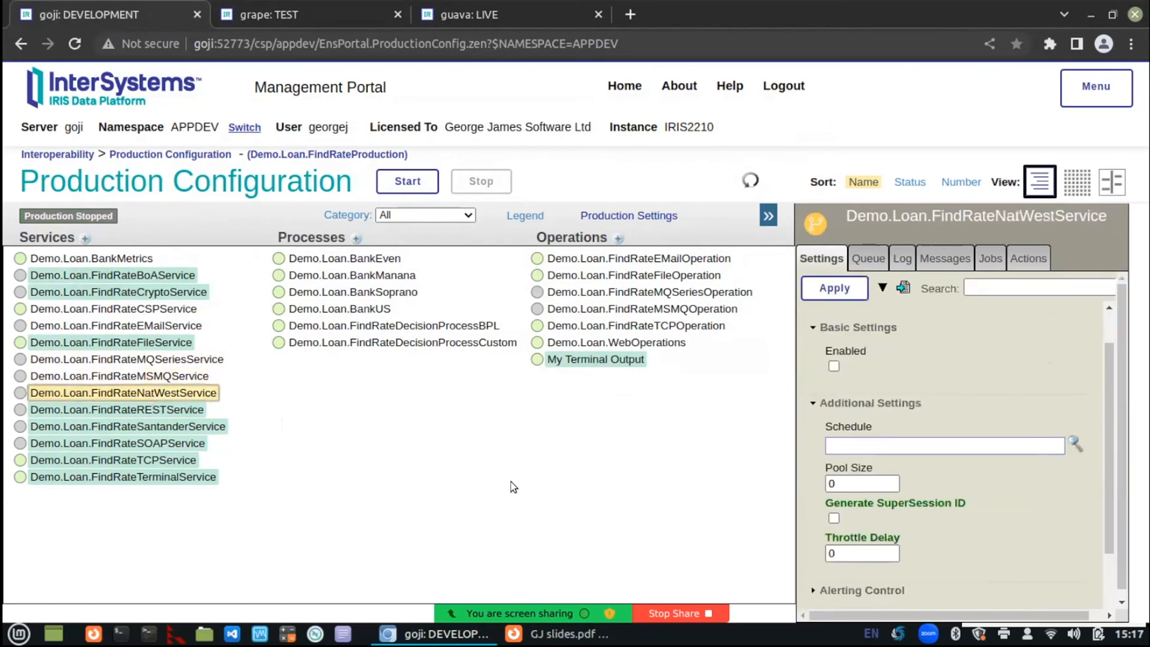
left_click(813, 223)
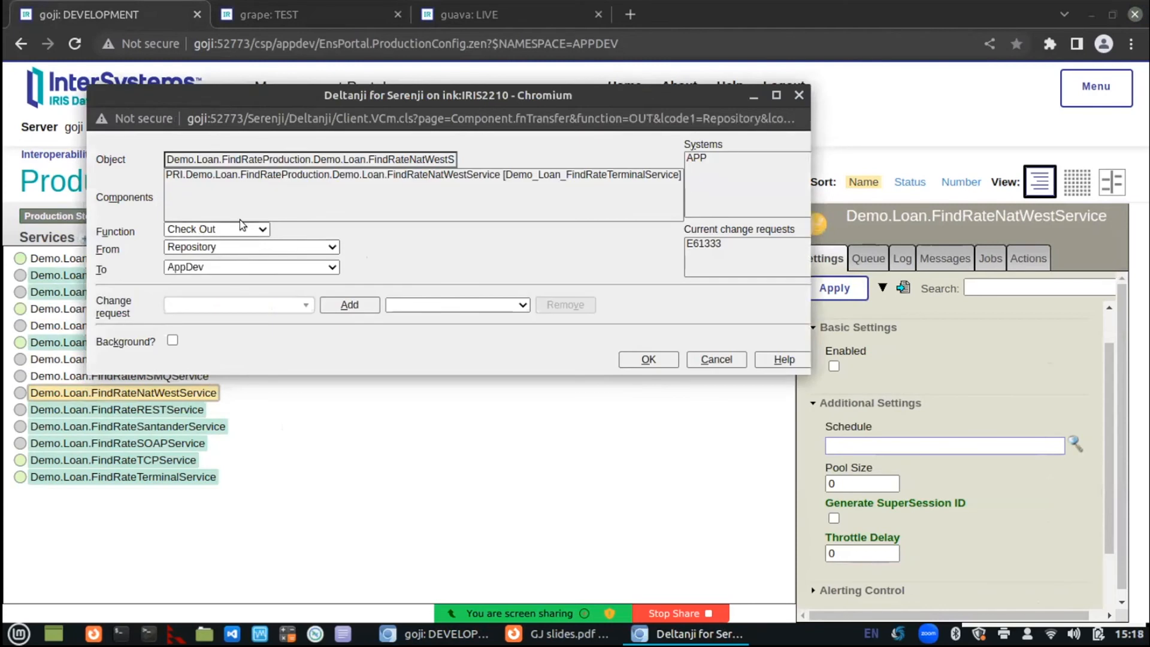
left_click(239, 229)
left_click(209, 296)
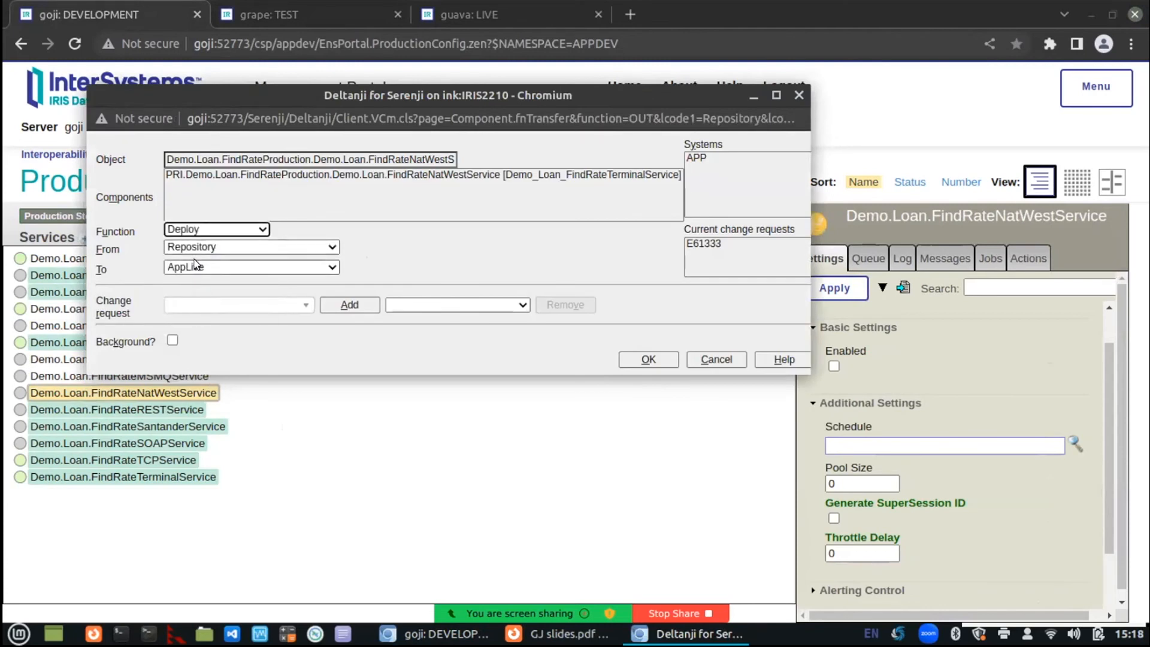
left_click(642, 360)
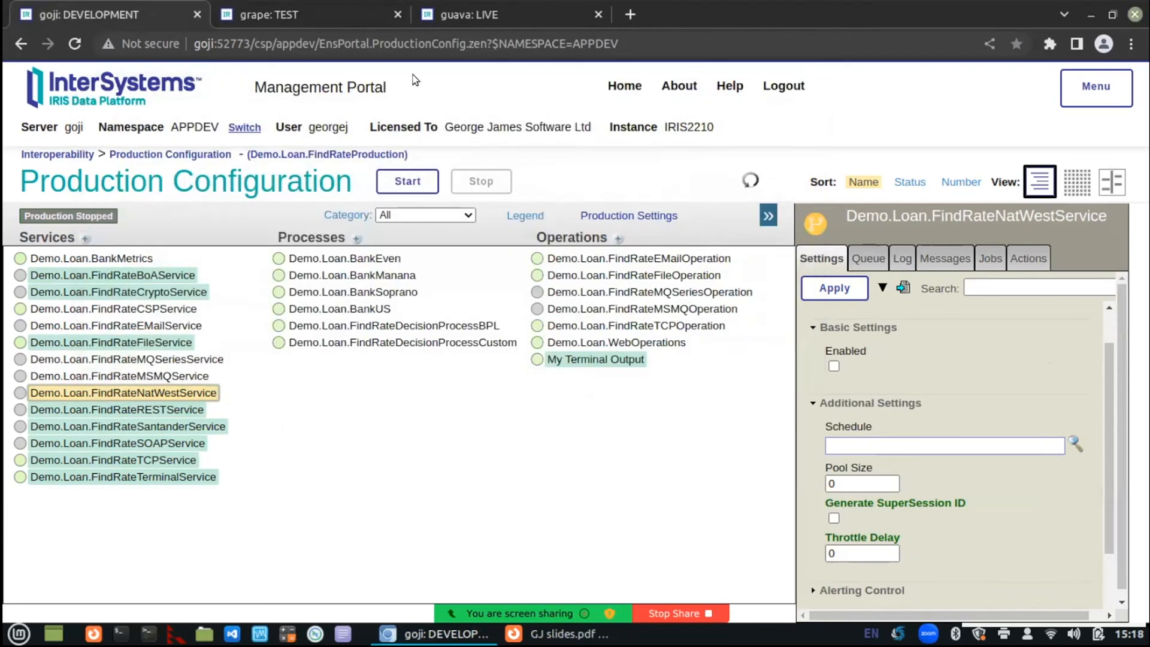
Refresh the Live production and turn on the Enabled setting of Demo.Loan.FindRateNatWestService
left_click(483, 15)
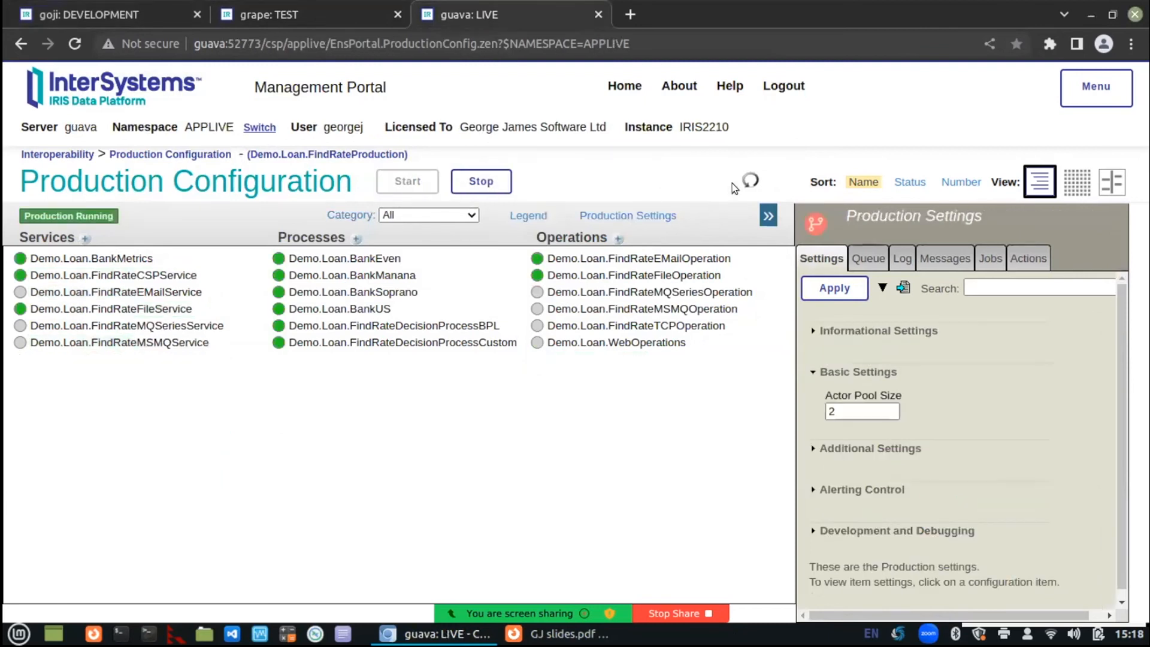
left_click(751, 180)
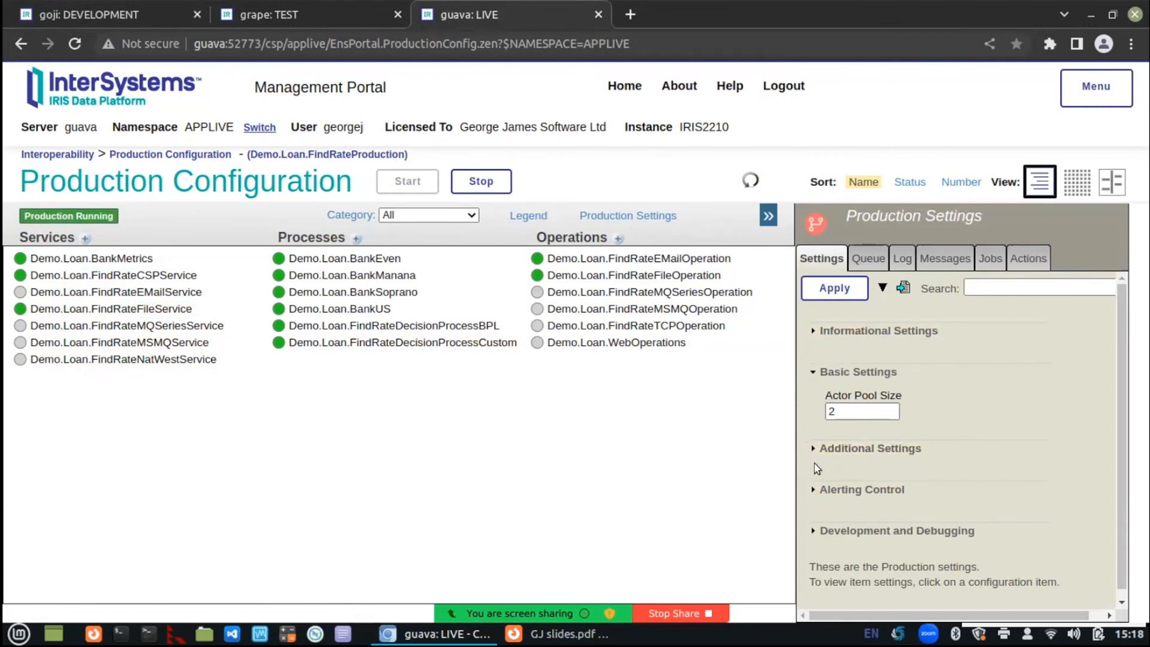
left_click(147, 359)
left_click(834, 410)
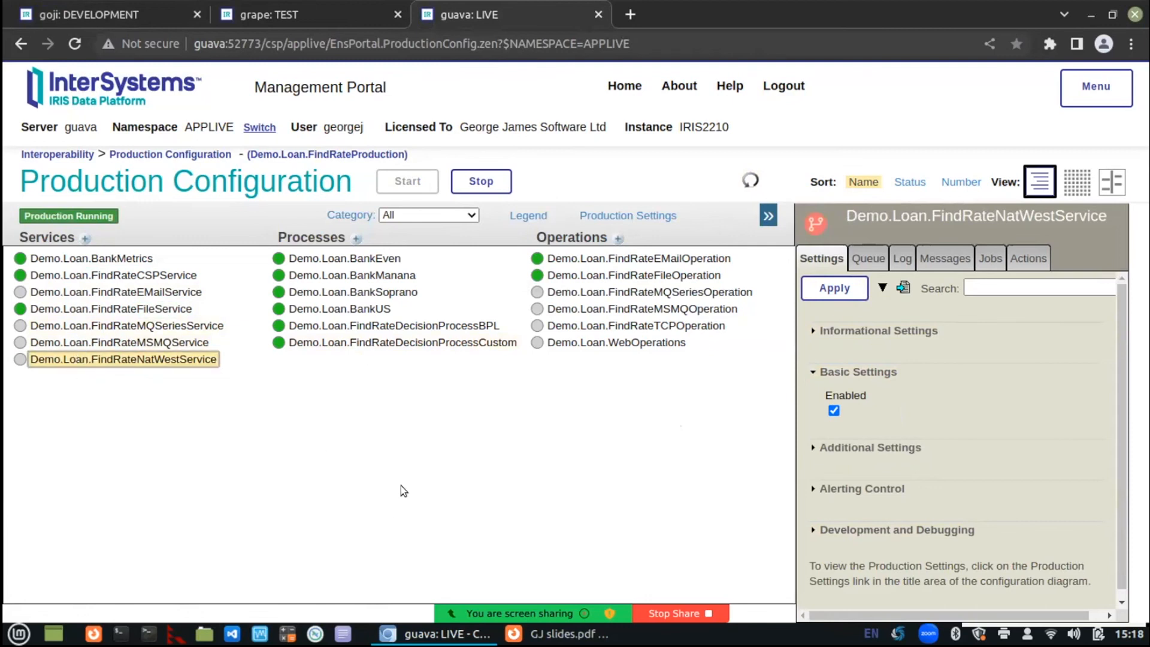
key("alt+Tab")
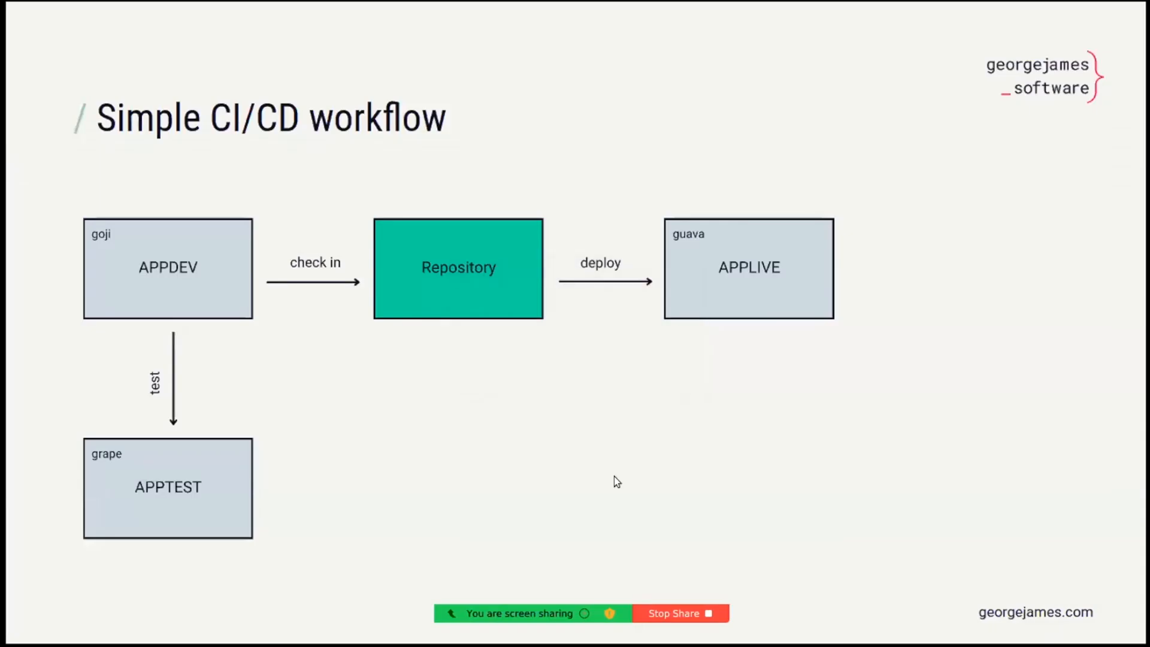
key("Right")
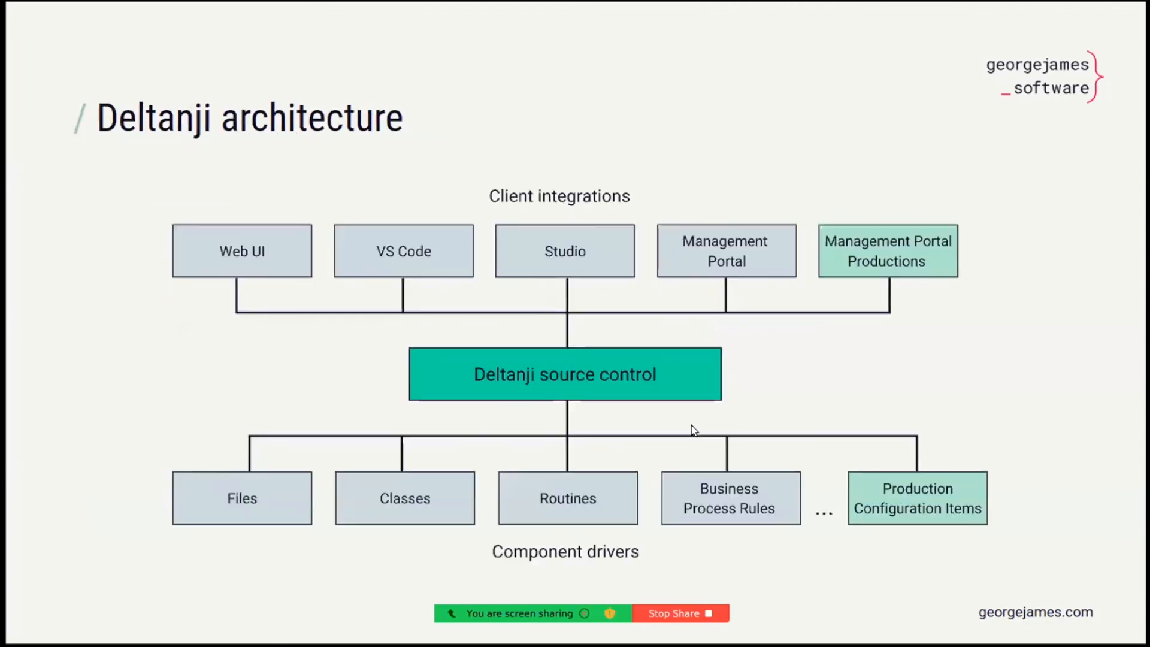